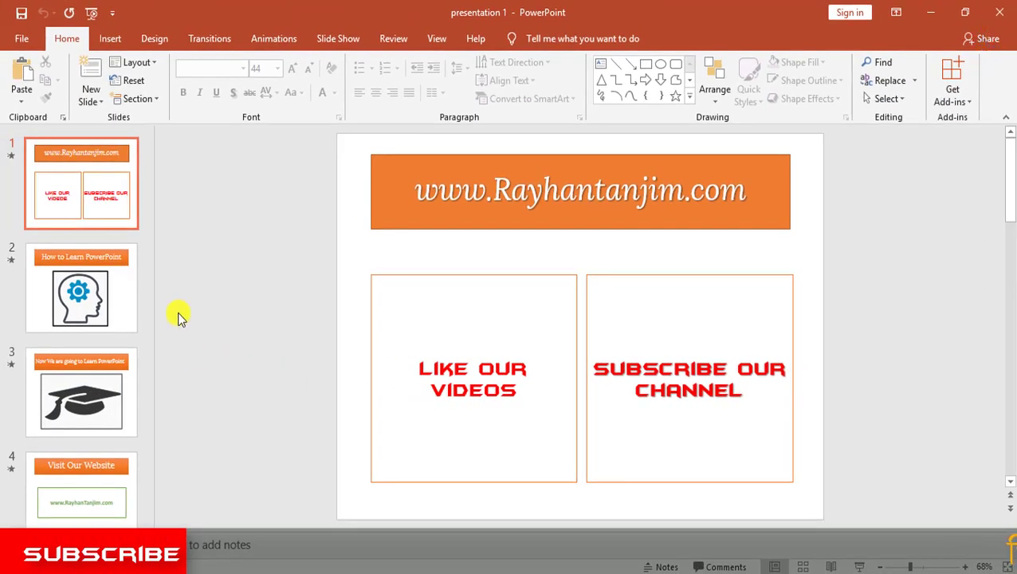
- Browse the first two slides, including the How to Learn PowerPoint slide
click(117, 186)
click(87, 263)
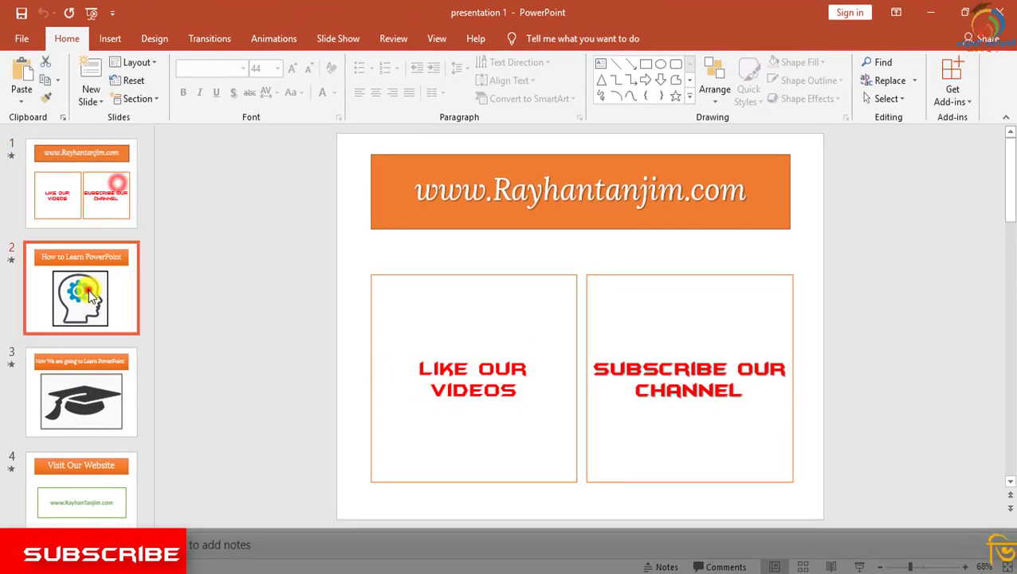
click(74, 192)
click(108, 297)
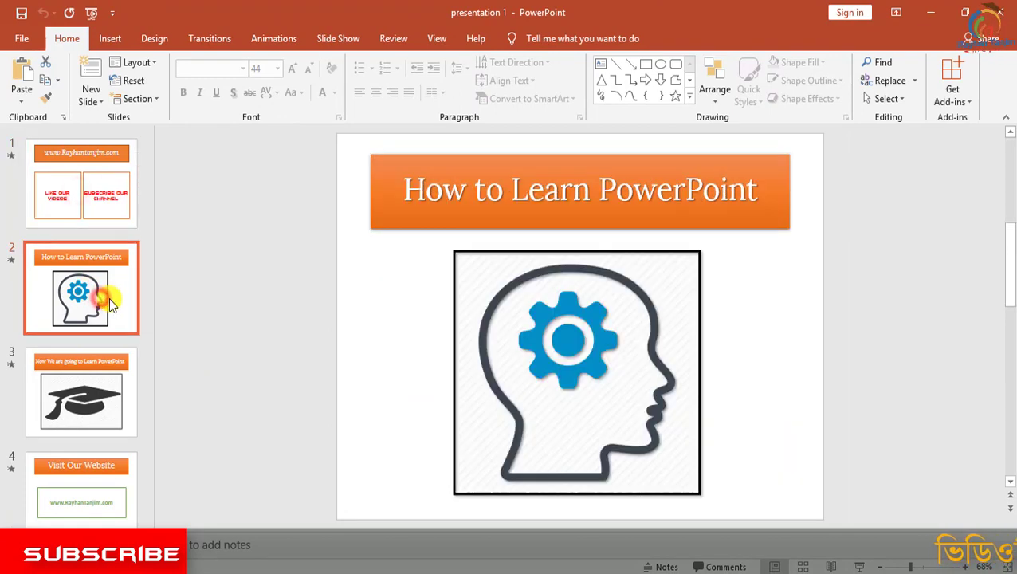
- Insert a new blank slide right after slide 1, then return to slide 1
click(71, 198)
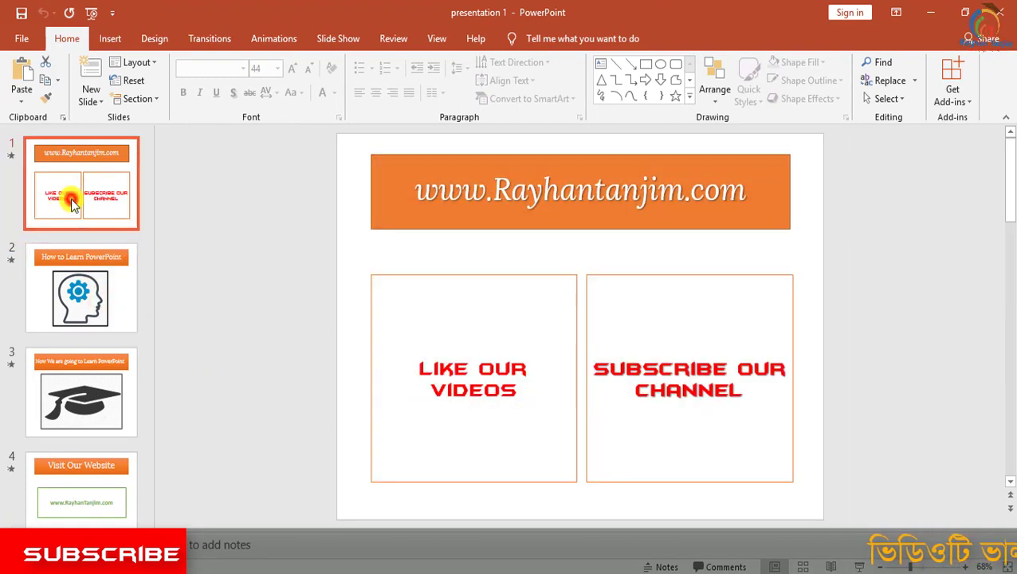
right_click(71, 198)
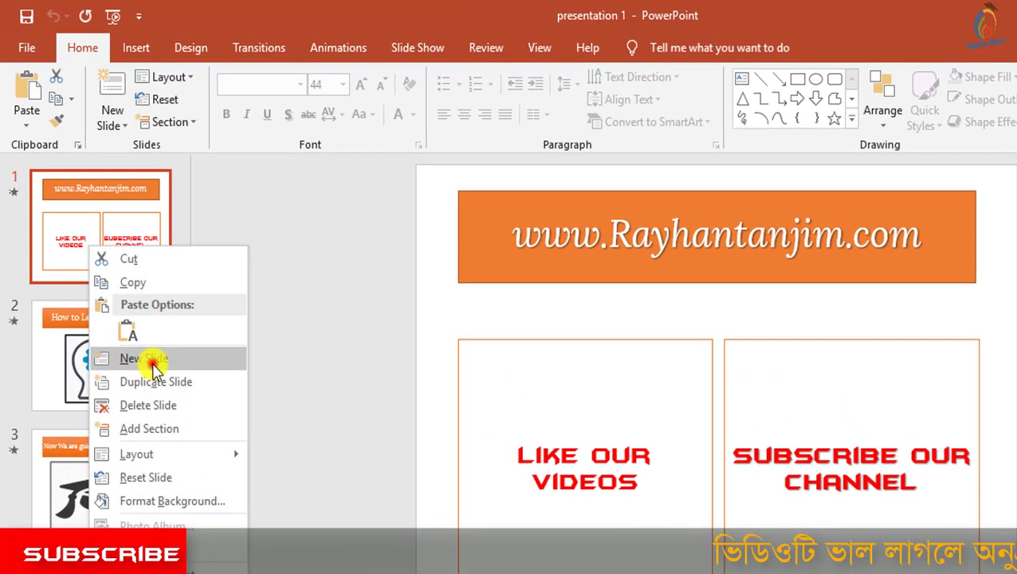
click(143, 359)
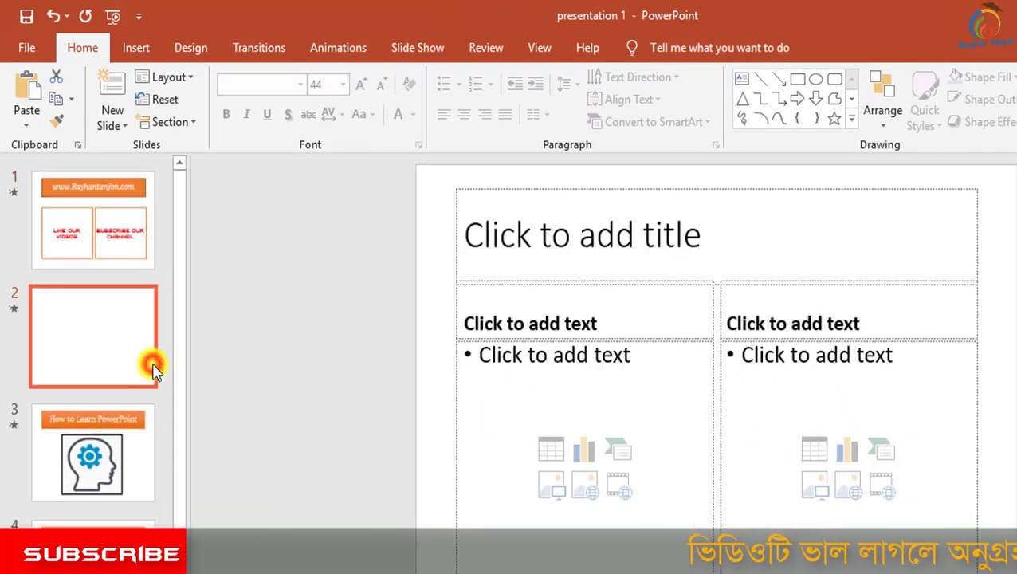
click(98, 248)
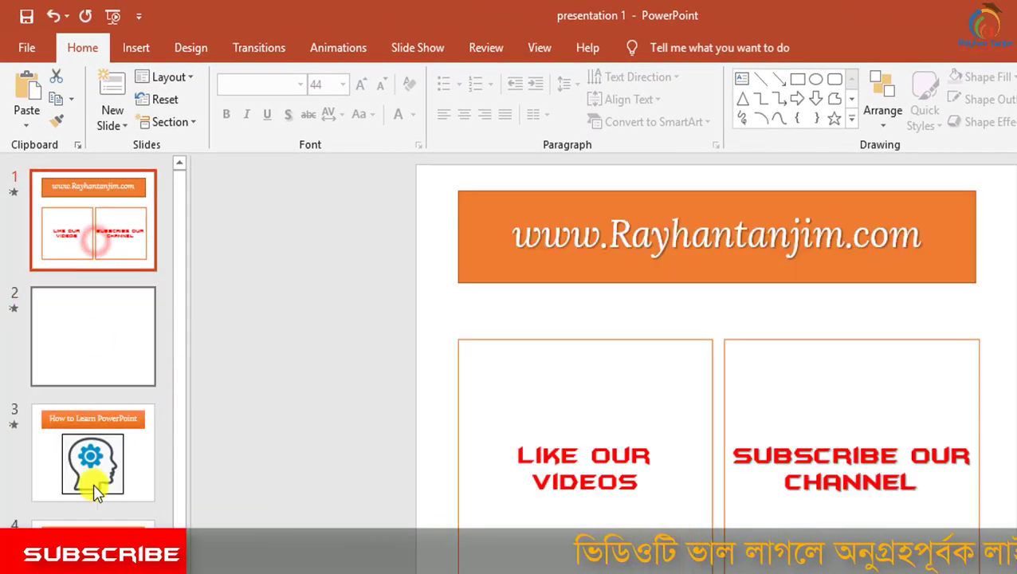
click(80, 451)
click(71, 346)
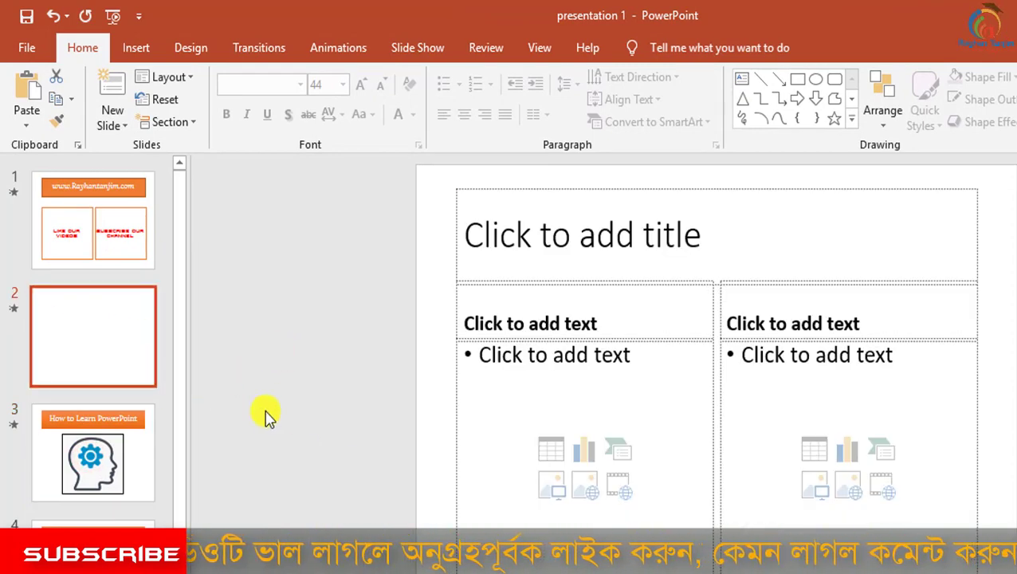
click(124, 228)
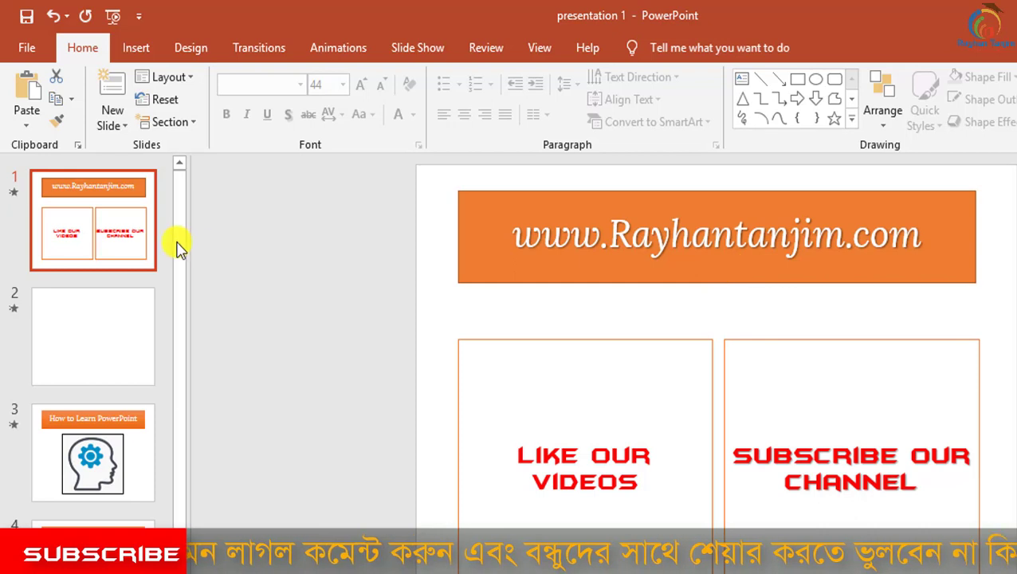
- Duplicate slide 1 so a copy becomes slide 2
right_click(95, 220)
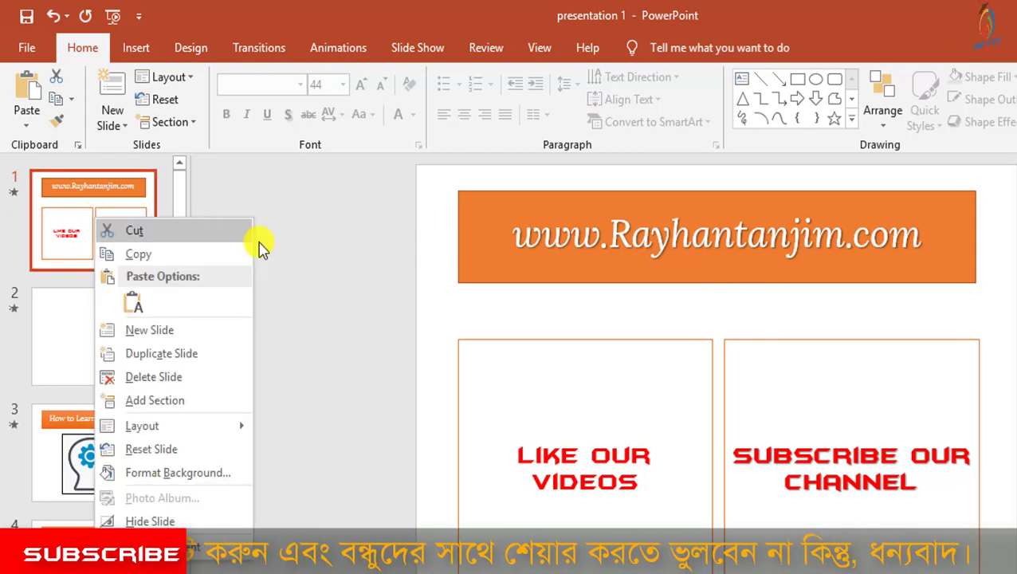
click(169, 354)
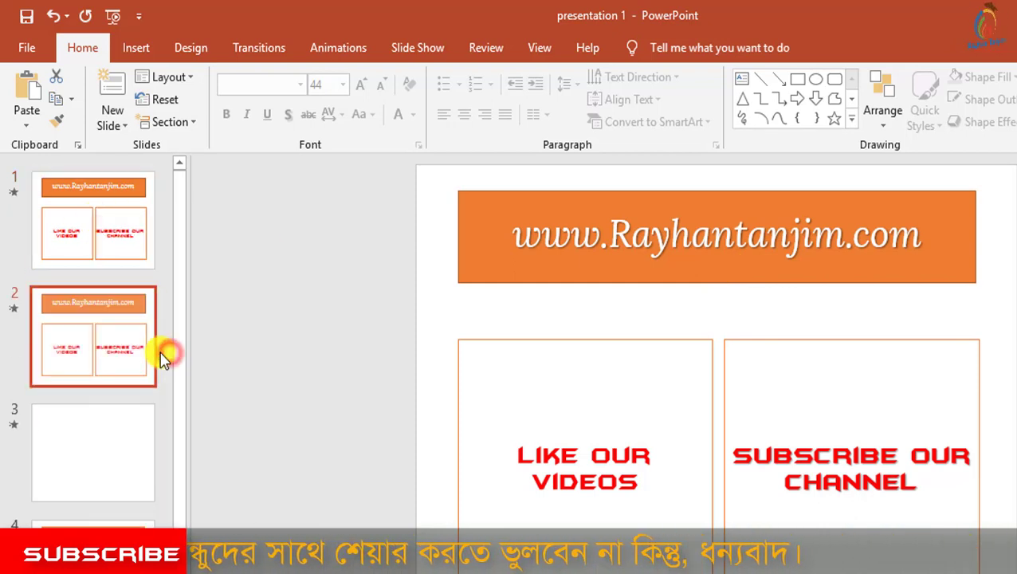
click(92, 229)
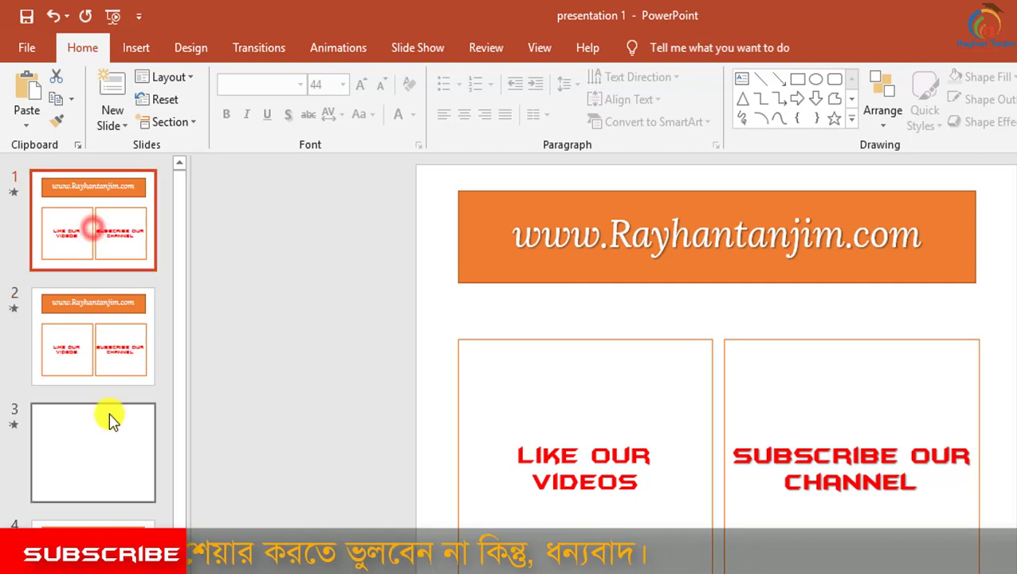
click(102, 348)
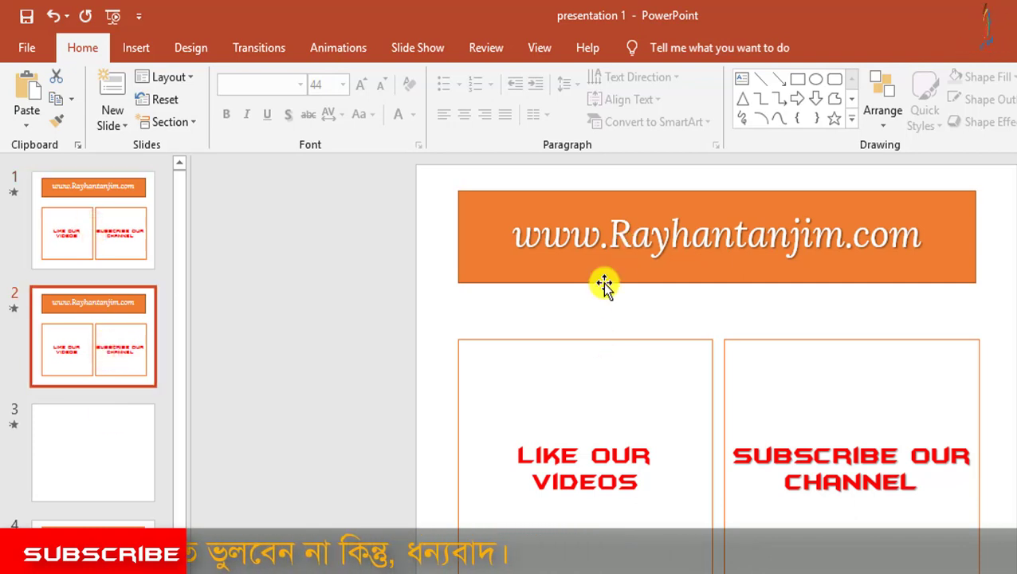
- Delete the website title text from slide 2's orange banner, leaving it empty
click(617, 249)
drag(930, 251, 418, 238)
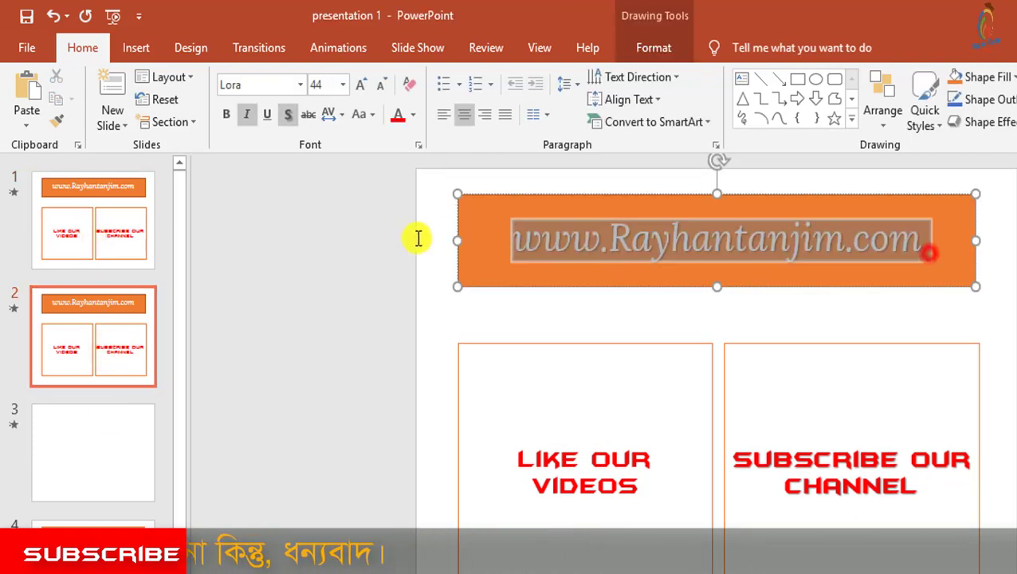
key(Delete)
click(1007, 357)
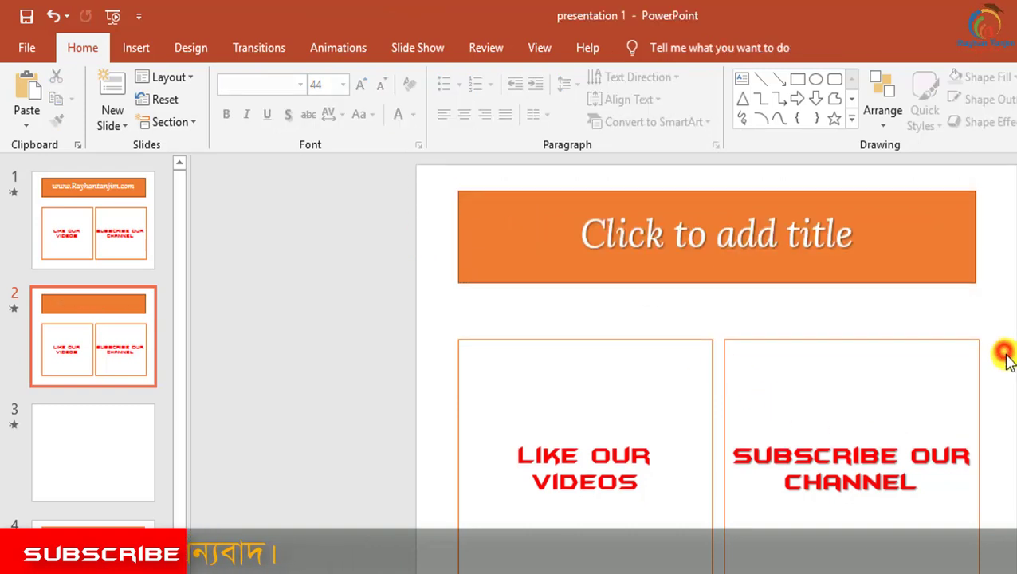
click(121, 228)
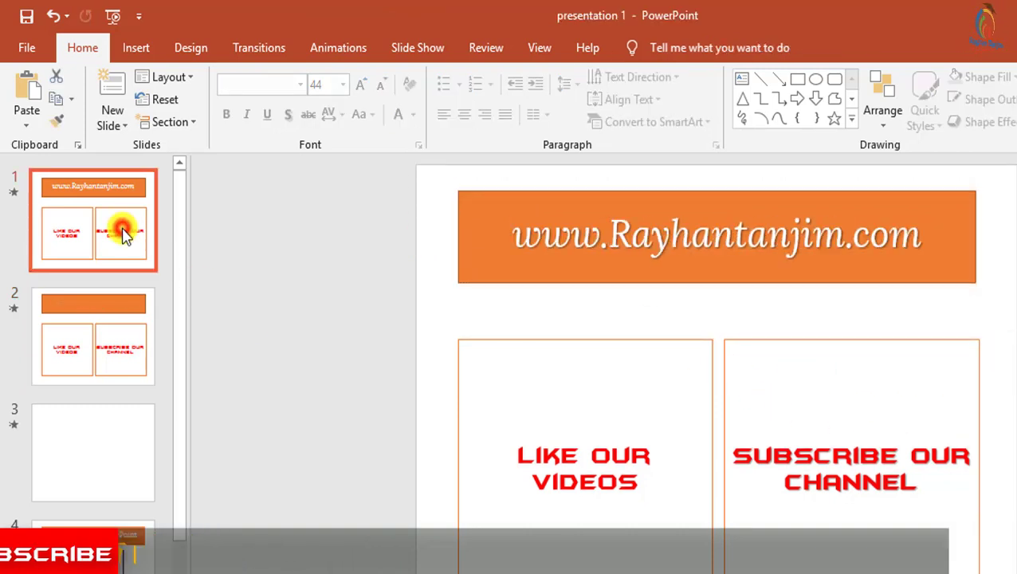
click(136, 331)
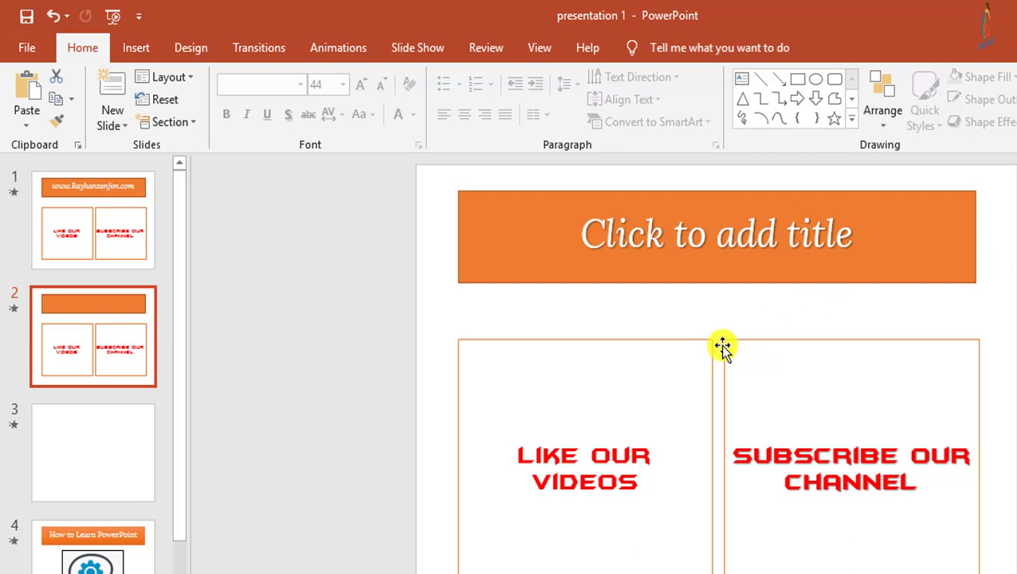
- Delete the blank slide 3 from the deck
click(84, 458)
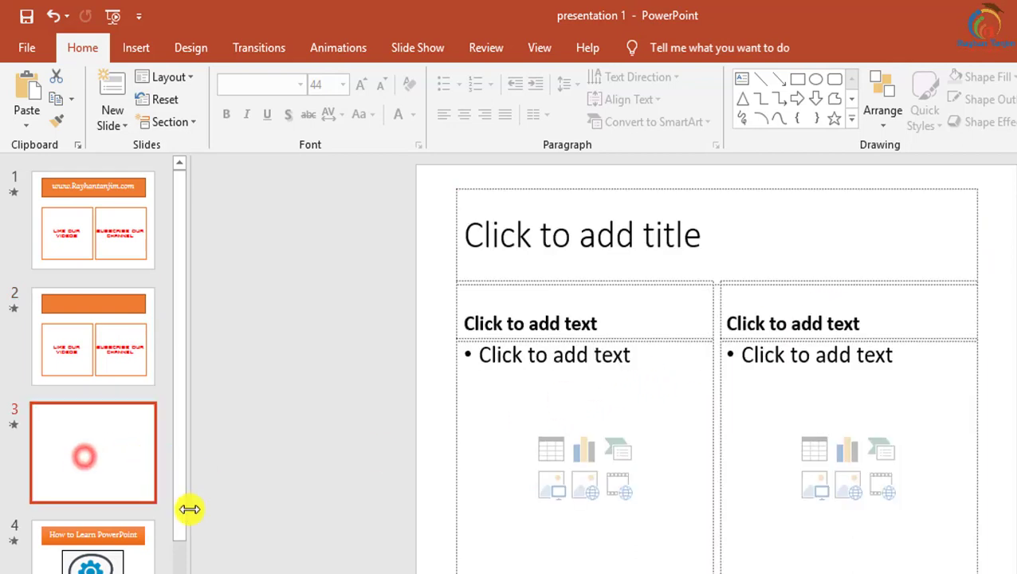
right_click(57, 437)
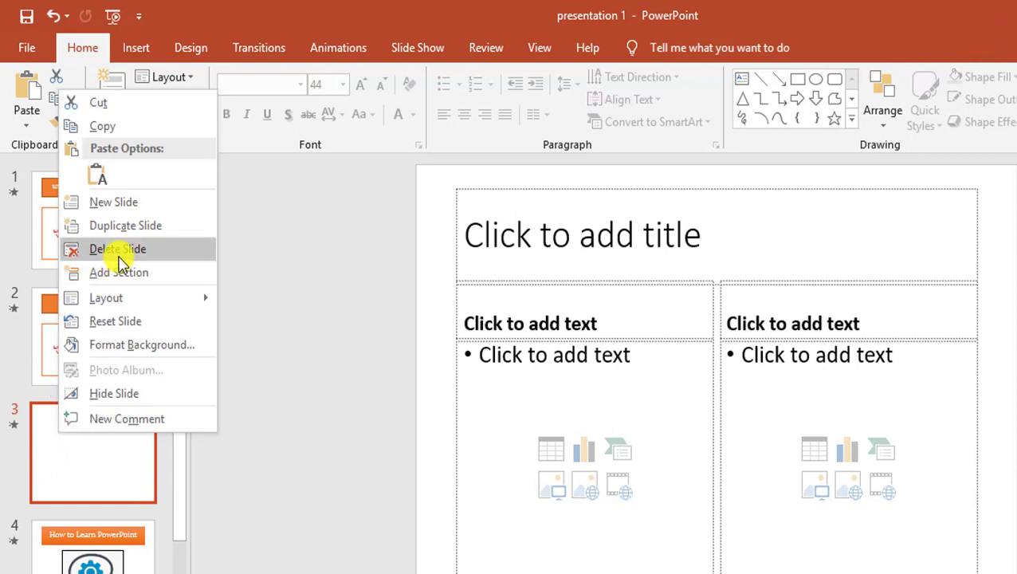
click(115, 250)
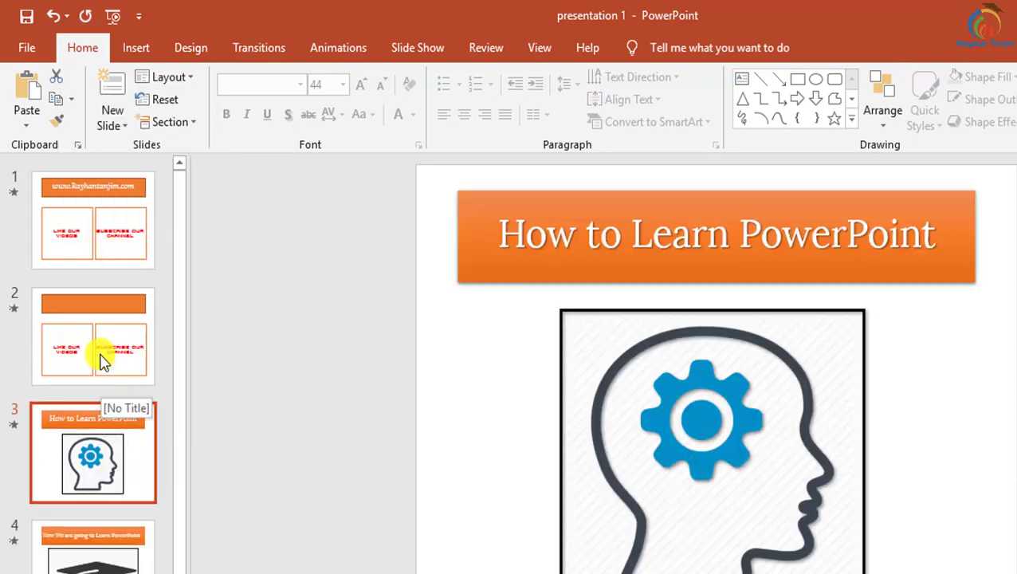
click(101, 352)
- Delete the LIKE OUR VIDEOS text box on slide 1, leaving an empty placeholder
click(87, 215)
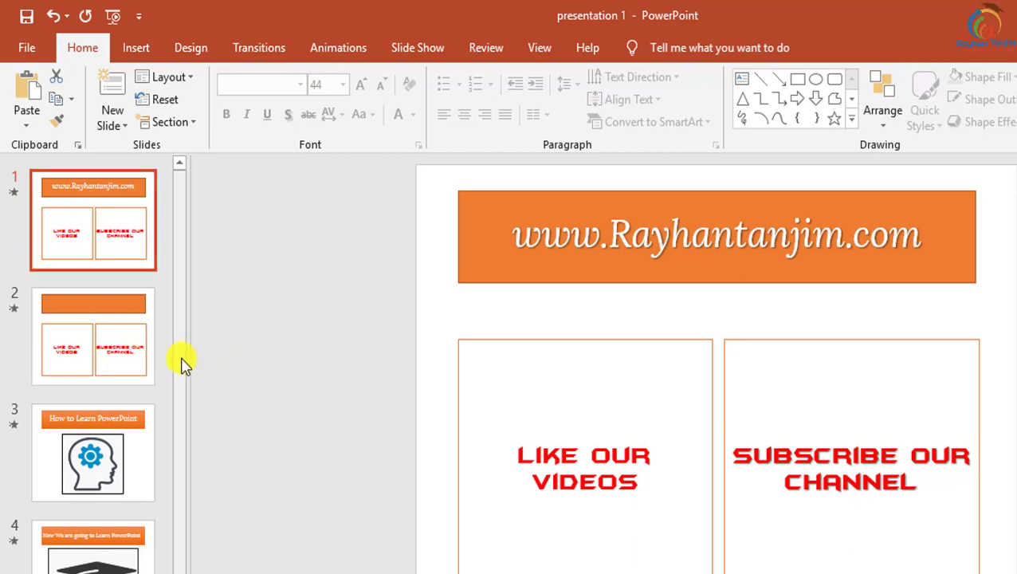
scroll(183, 365, down, 1)
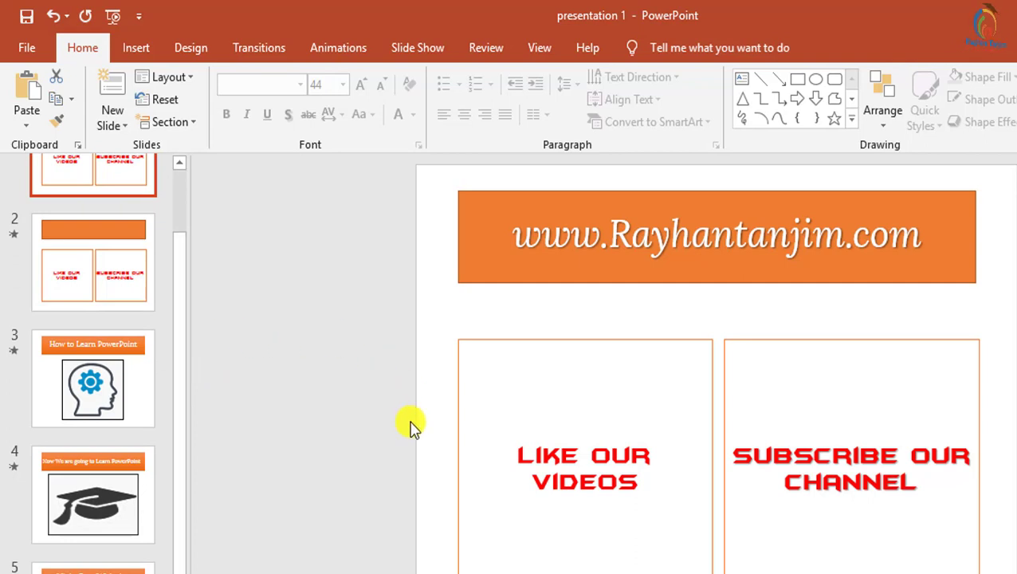
click(634, 421)
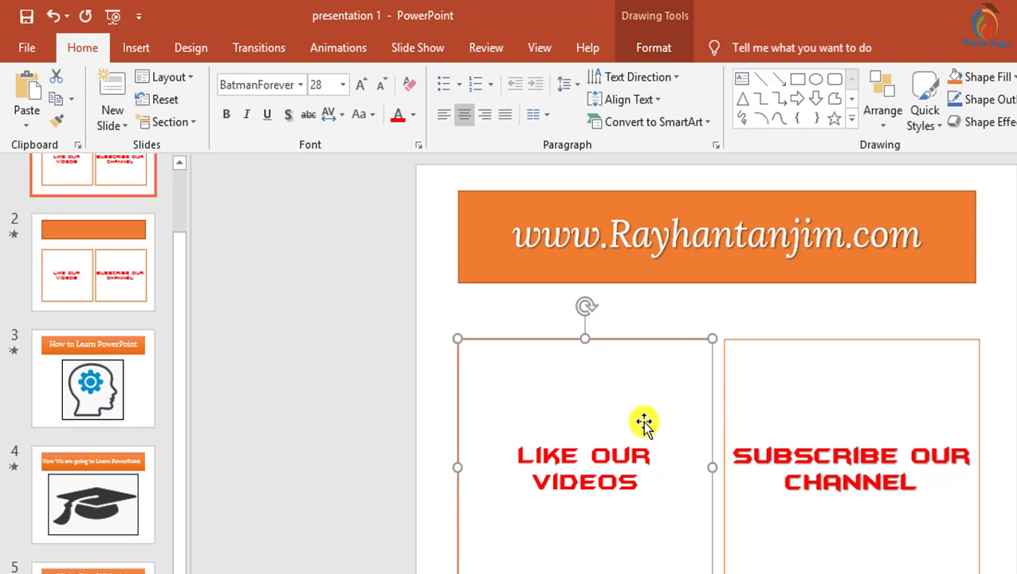
key(Delete)
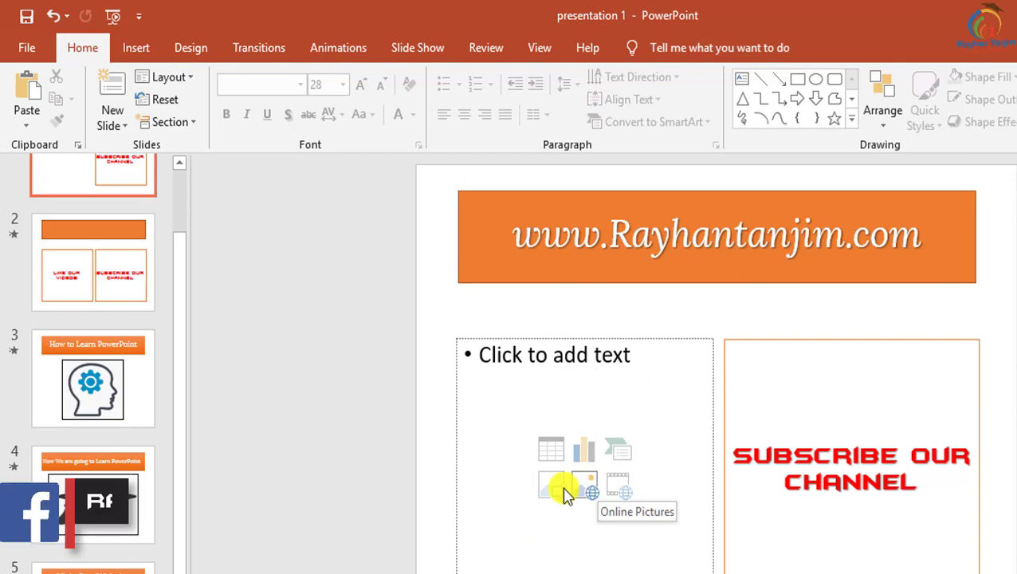
click(549, 484)
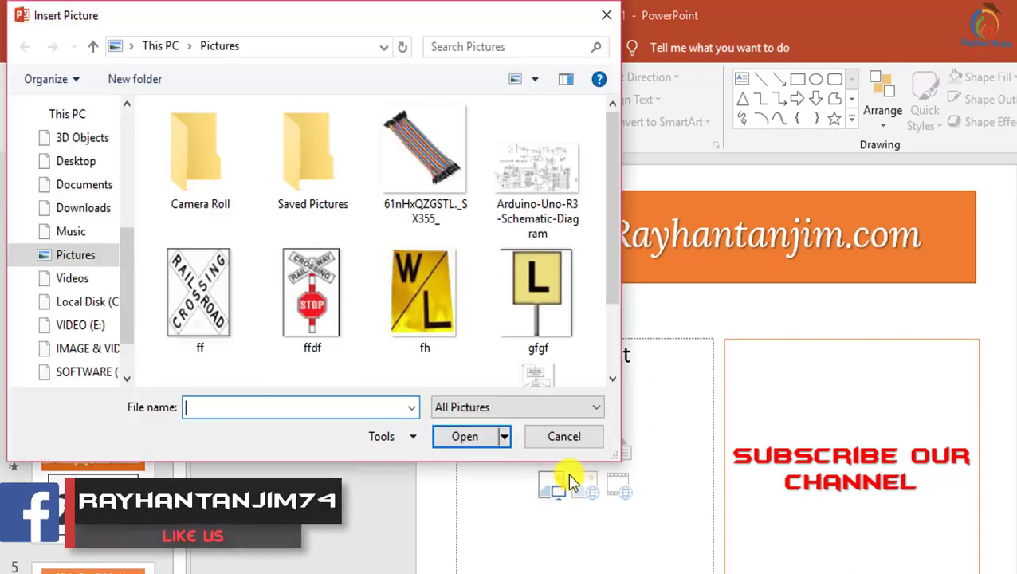
click(547, 301)
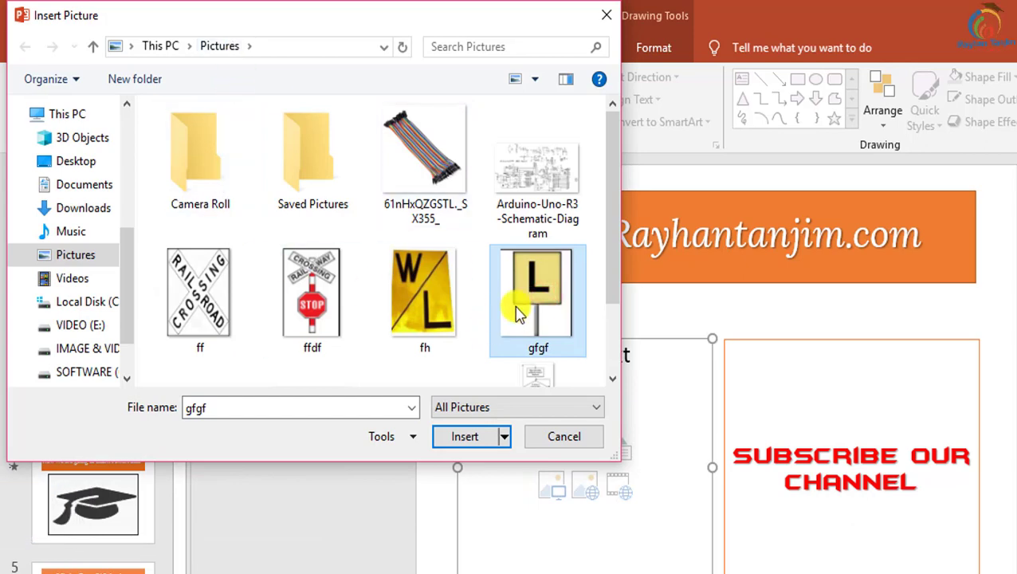
double_click(516, 313)
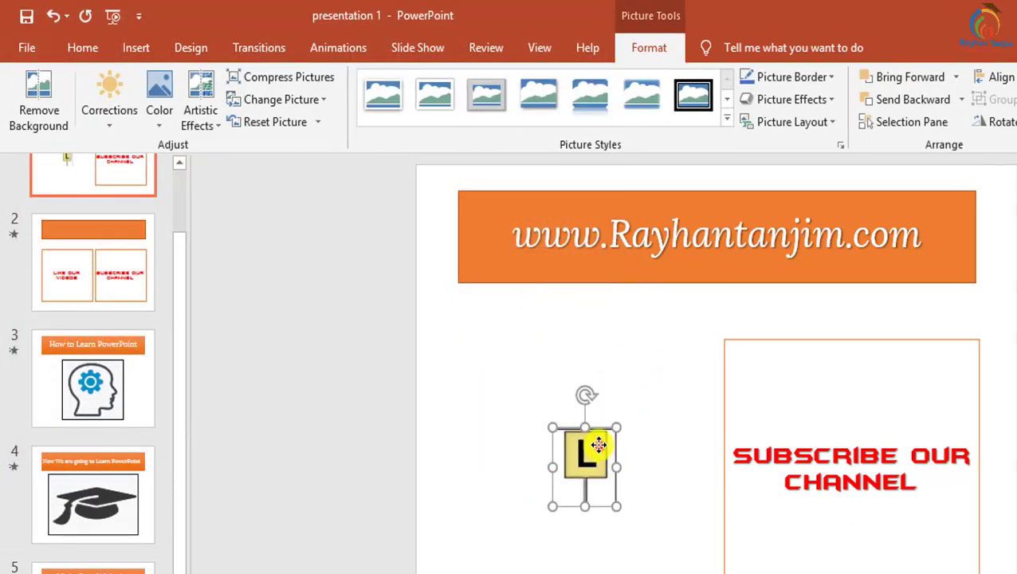
drag(619, 428, 709, 306)
mouse_move(649, 419)
mouse_down()
mouse_move(565, 476)
mouse_move(545, 538)
mouse_up()
drag(468, 558, 548, 499)
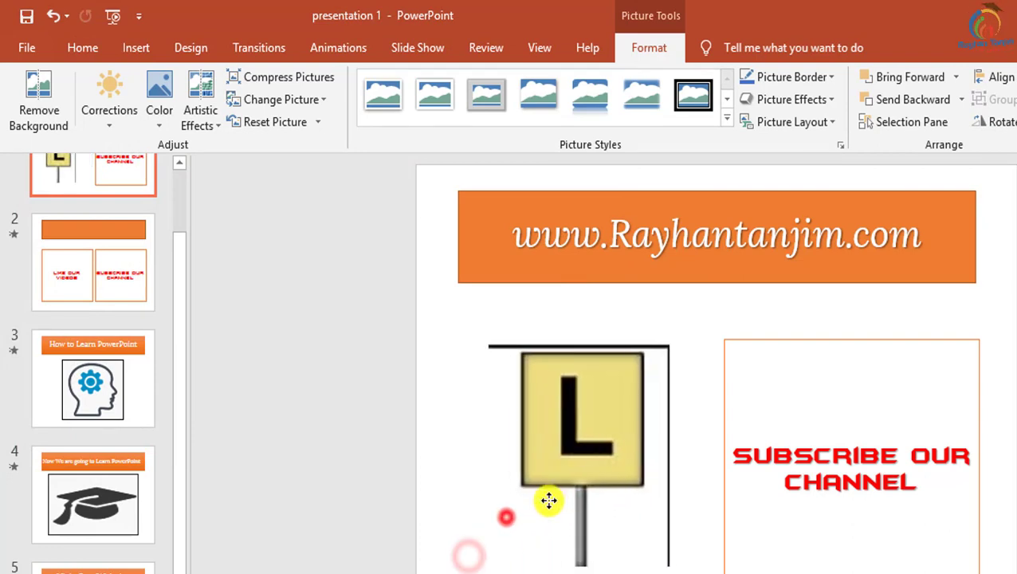
click(595, 95)
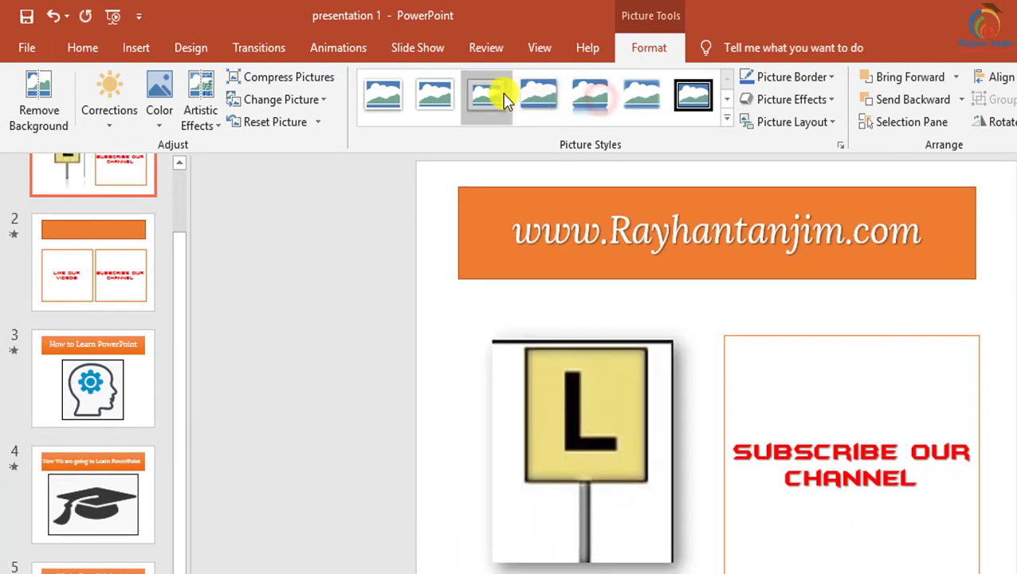
click(504, 97)
click(710, 353)
click(630, 416)
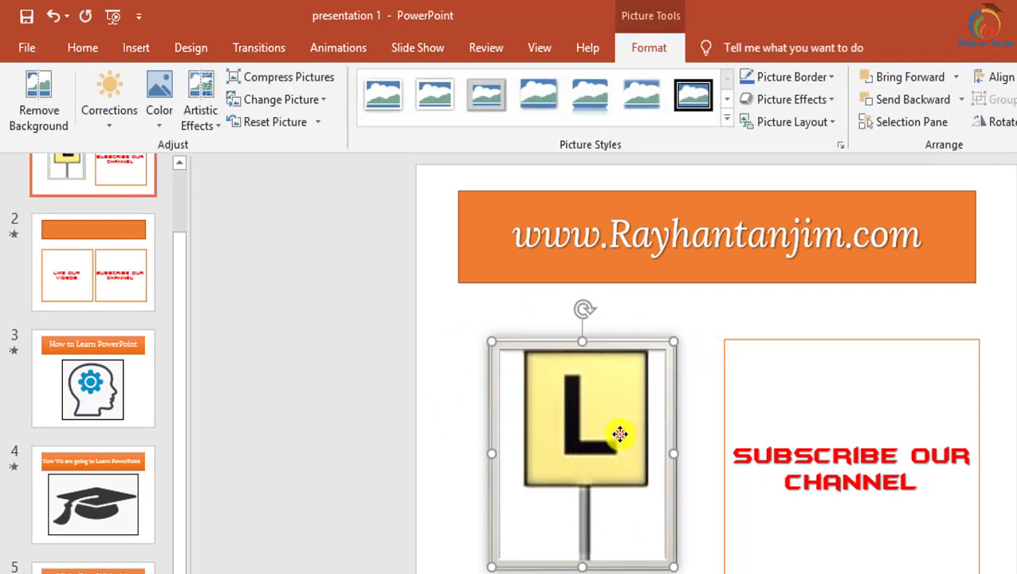
key(Delete)
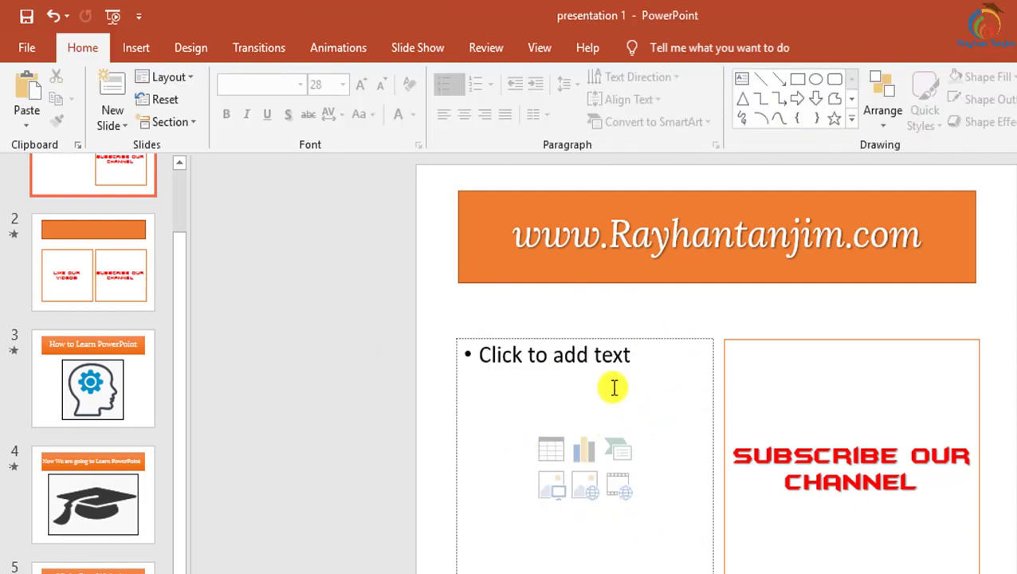
click(137, 42)
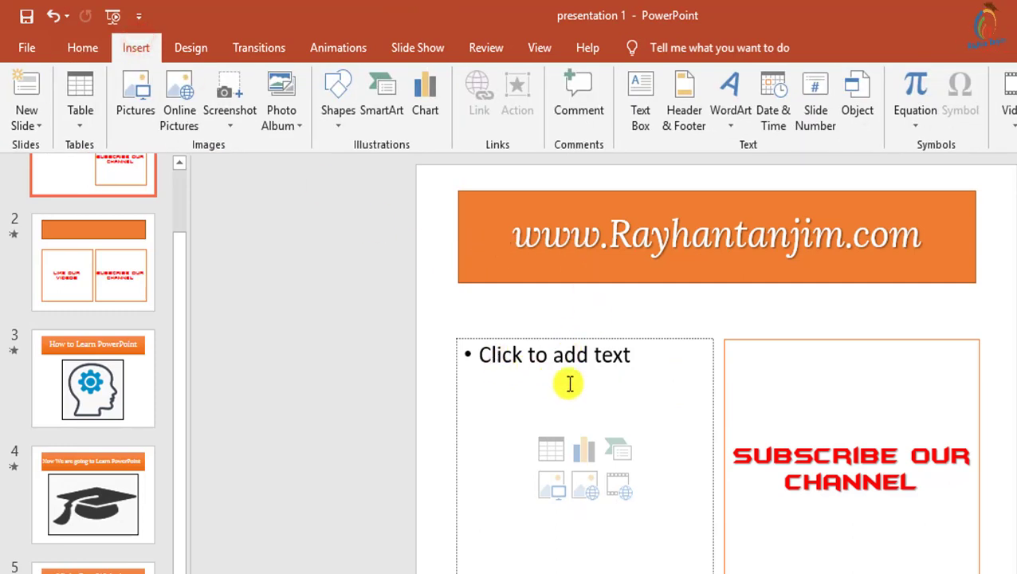
click(82, 120)
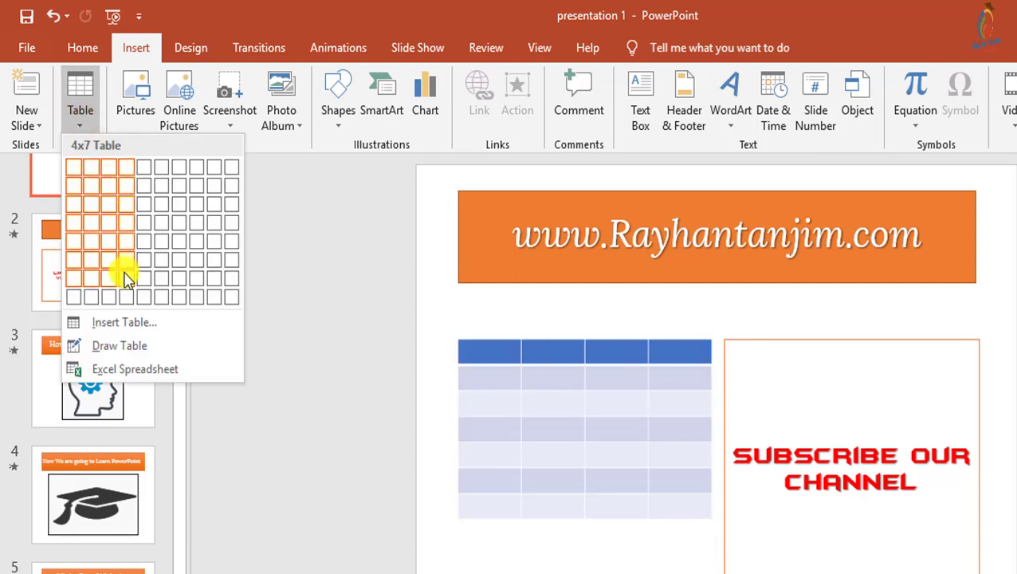
click(126, 298)
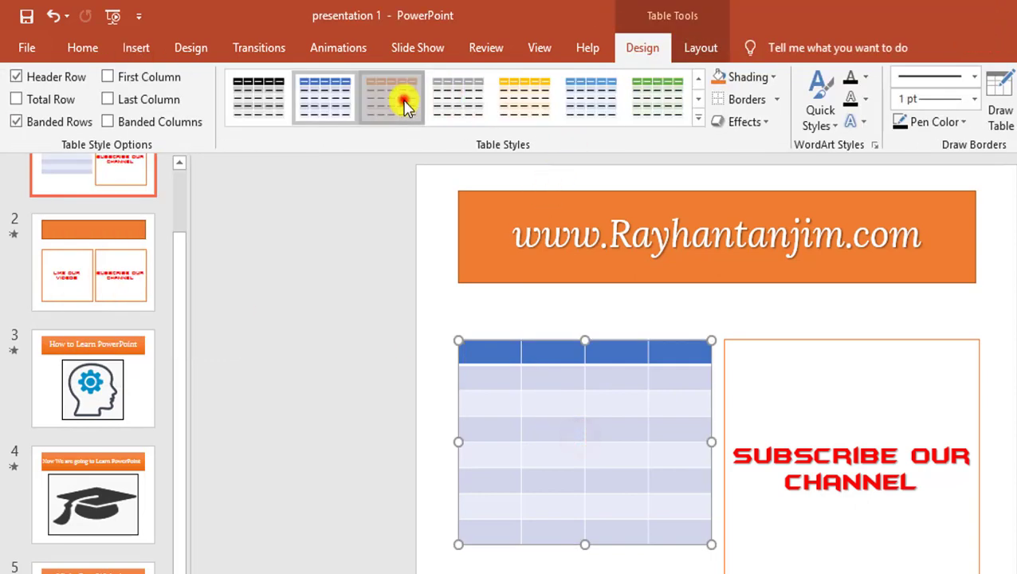
click(401, 98)
click(458, 104)
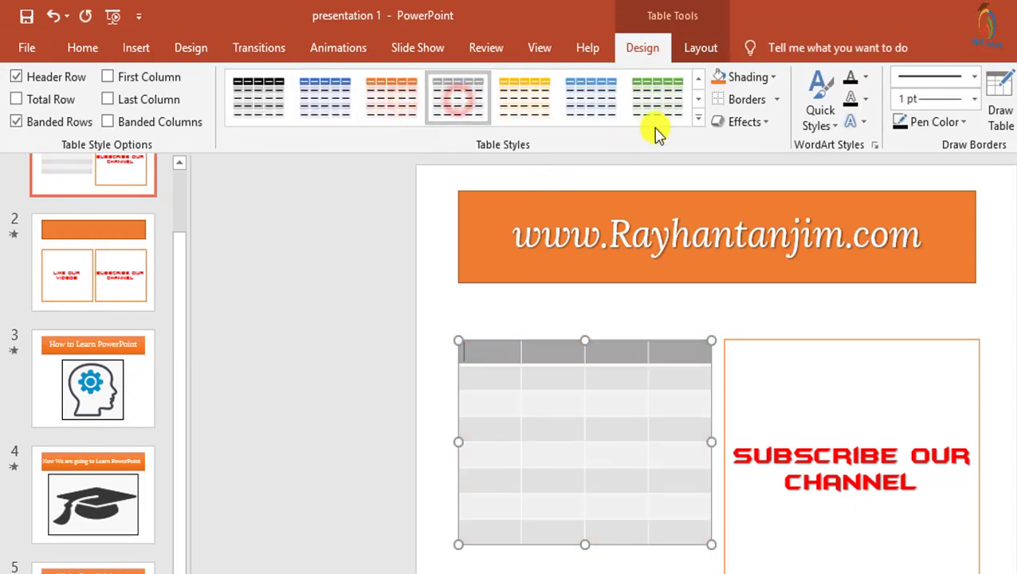
click(699, 97)
click(702, 97)
click(657, 98)
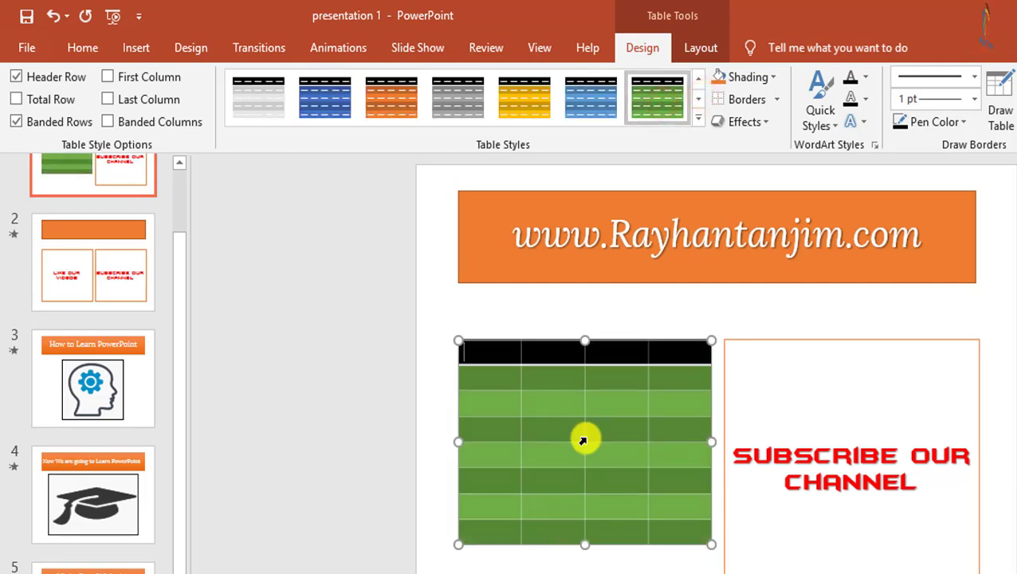
drag(584, 439, 681, 423)
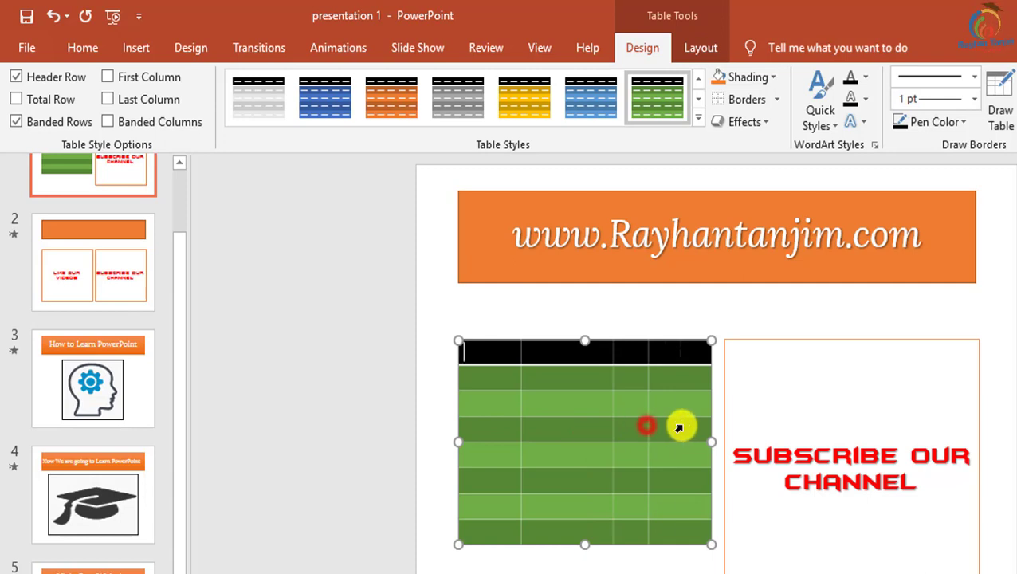
click(458, 547)
drag(458, 547, 482, 563)
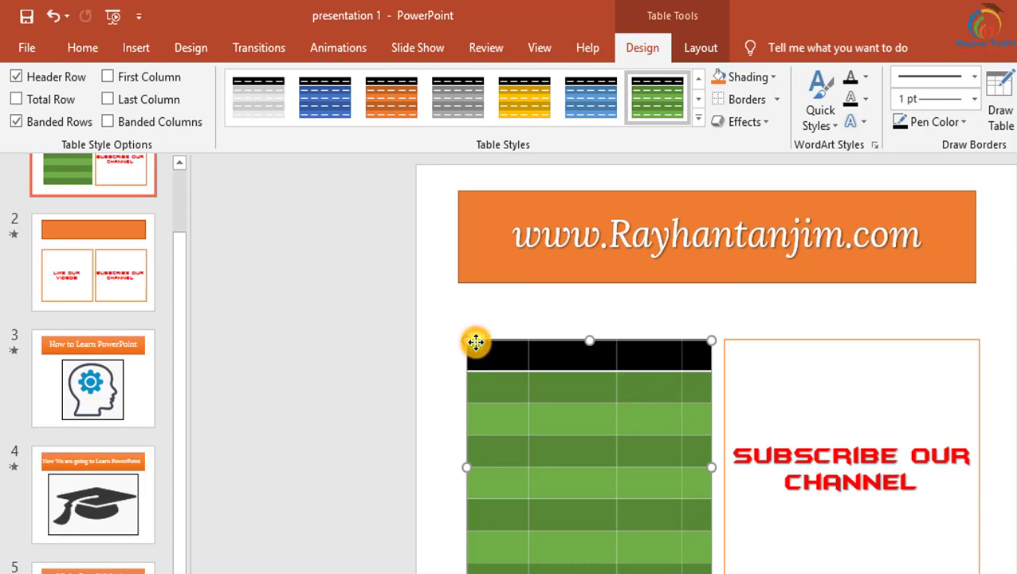
click(476, 342)
key(Delete)
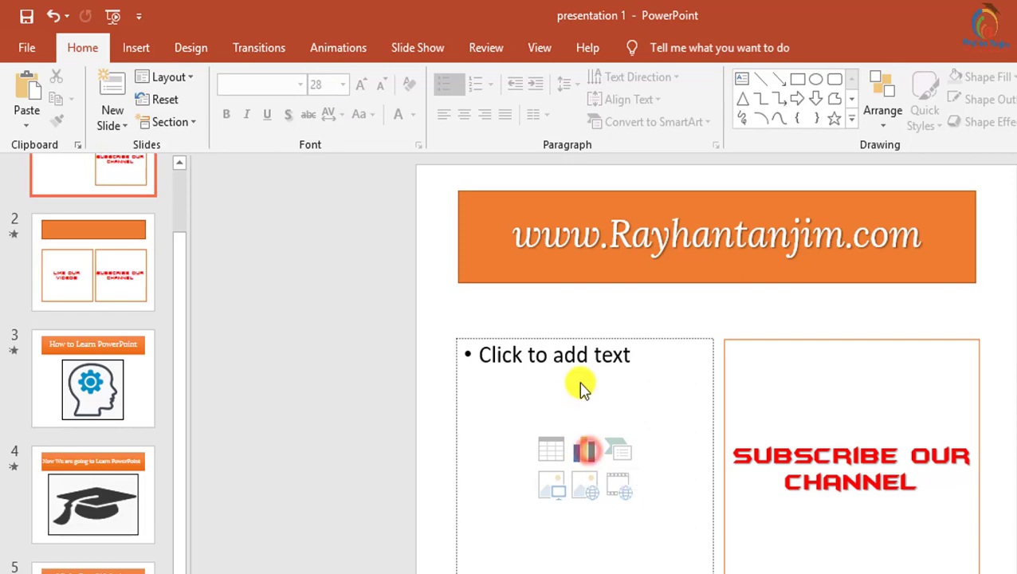
- Insert a Clustered Column chart with sample data into slide 1's empty placeholder
click(585, 451)
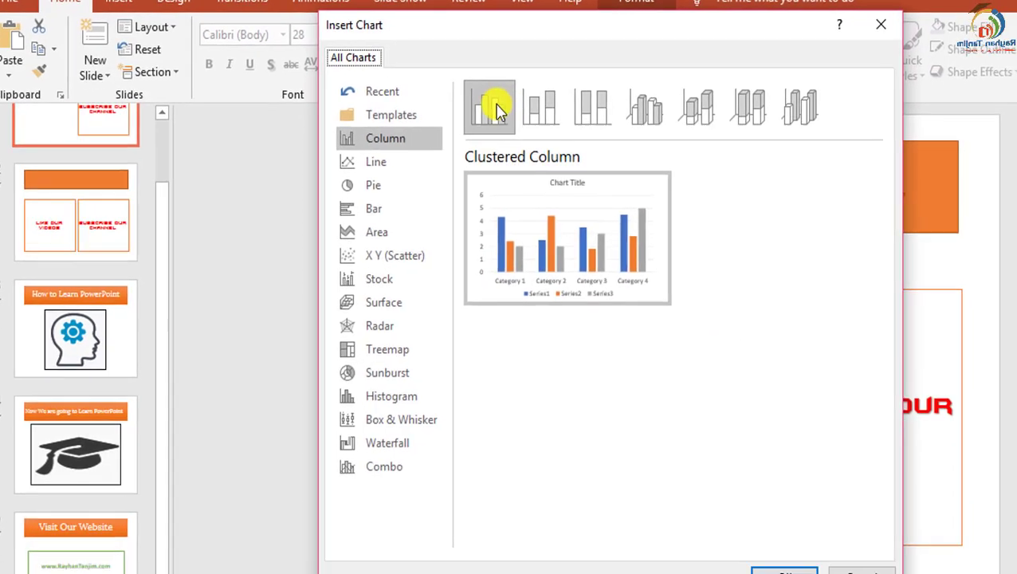
click(471, 38)
click(759, 513)
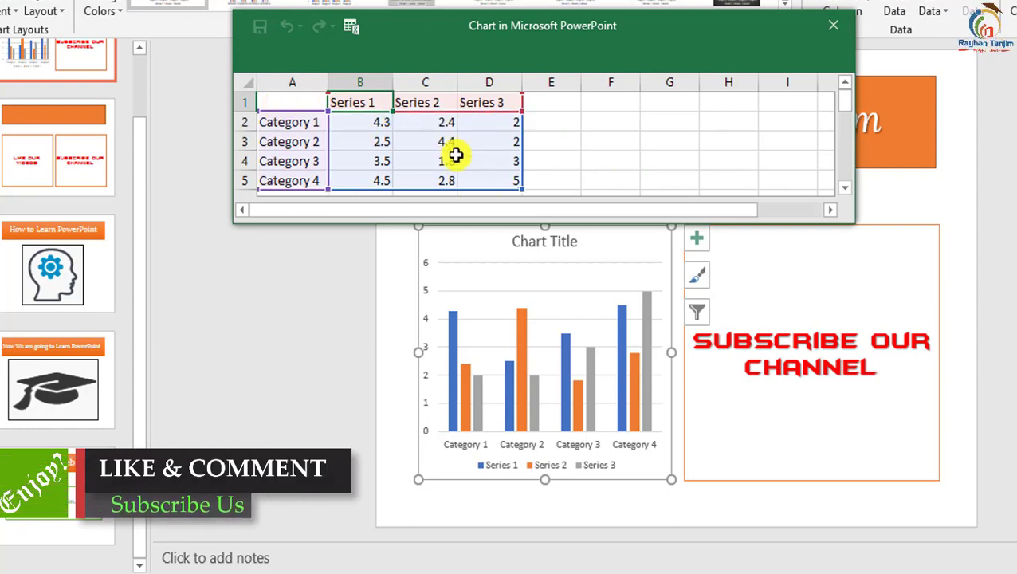
- Close the chart's data sheet and bring up Header and Footer via Insert > Slide Number
click(826, 28)
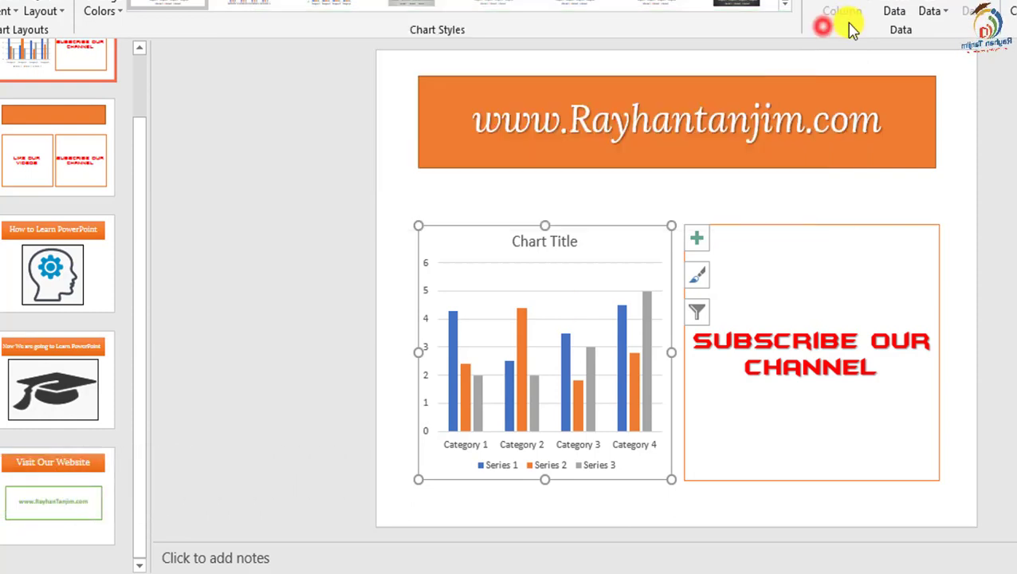
click(581, 199)
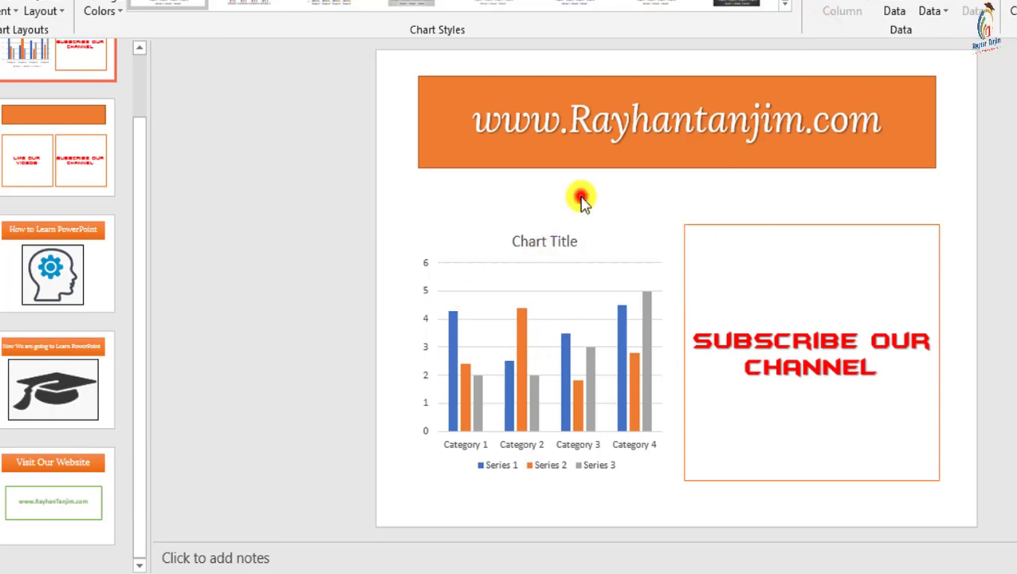
click(577, 336)
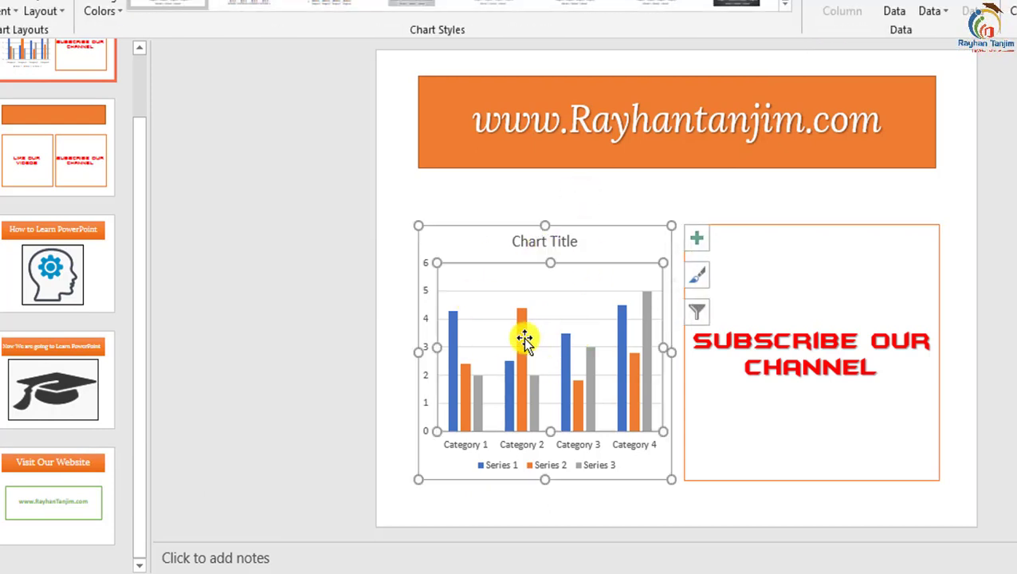
click(679, 259)
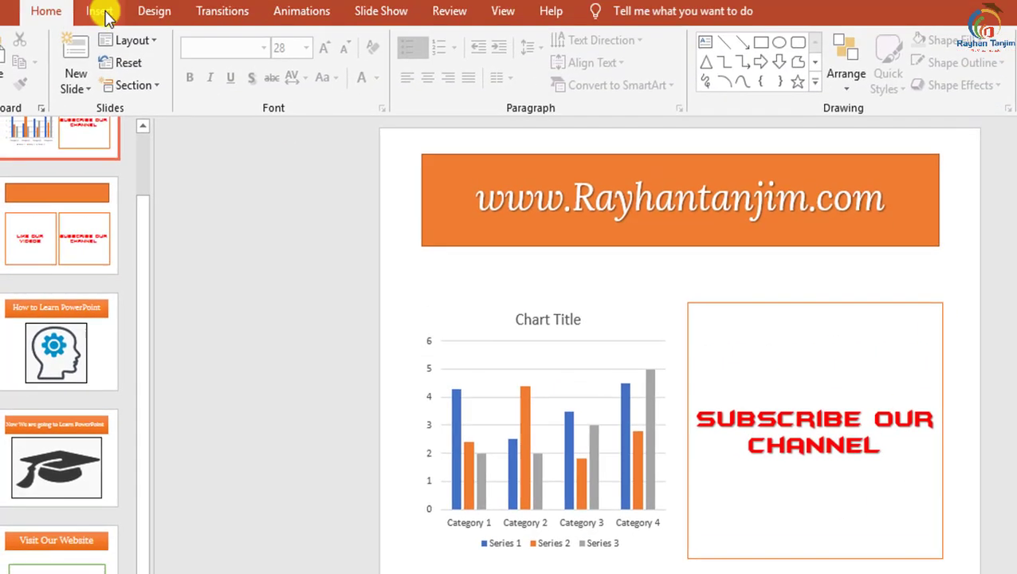
click(101, 46)
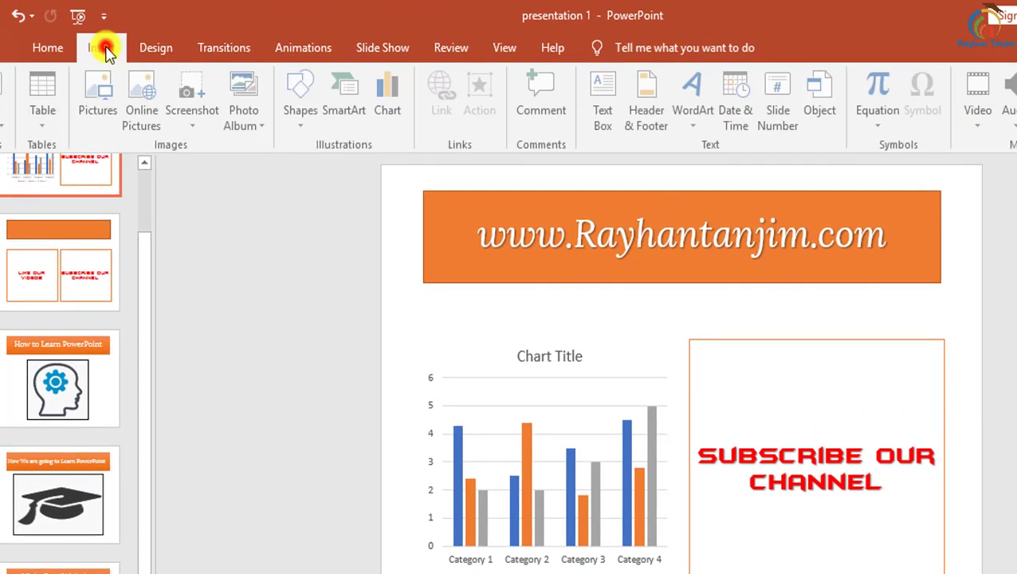
click(783, 118)
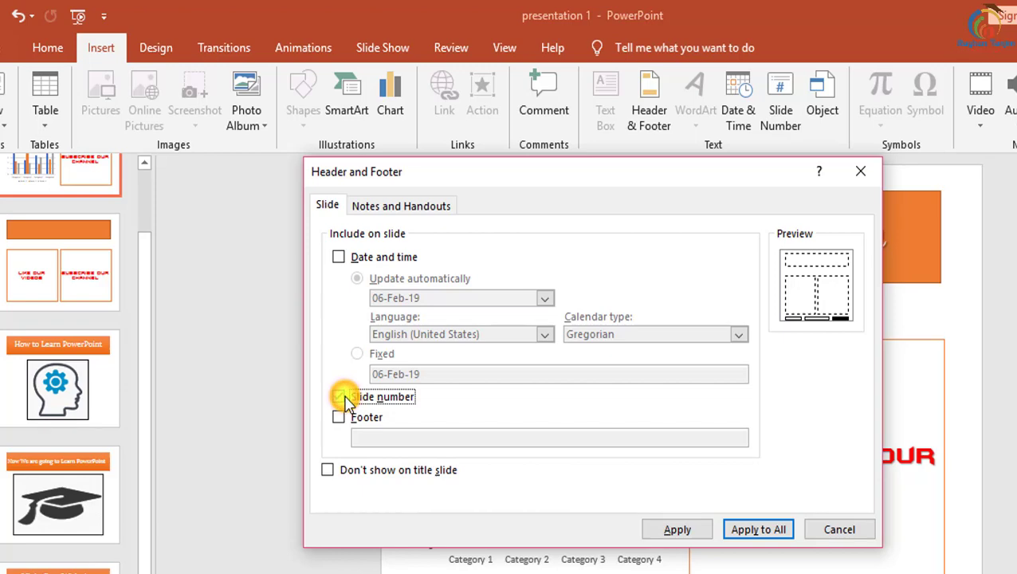
- Apply slide numbers to all slides and page through to the Visit Our Website slide
click(767, 533)
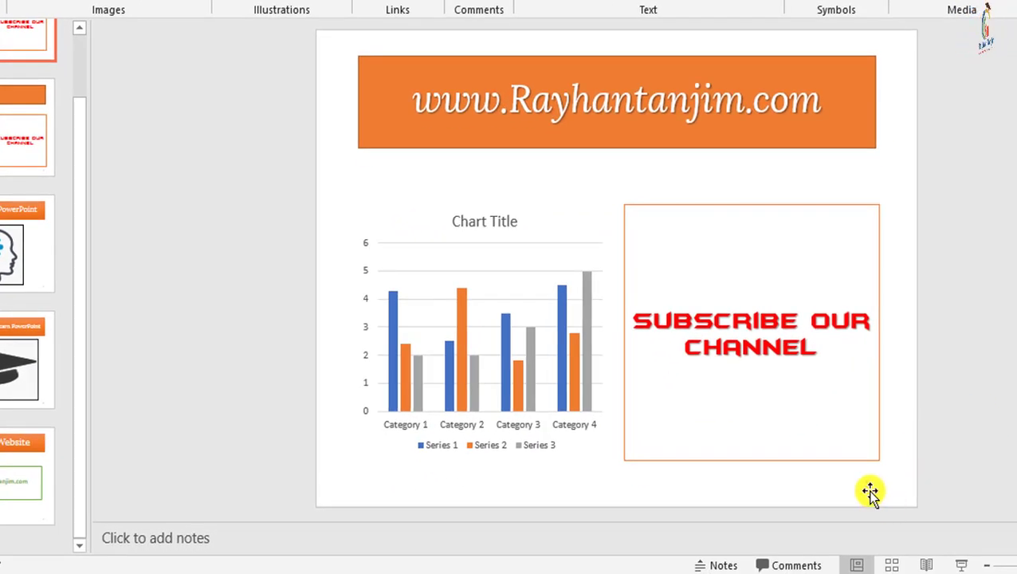
key(Page_Down)
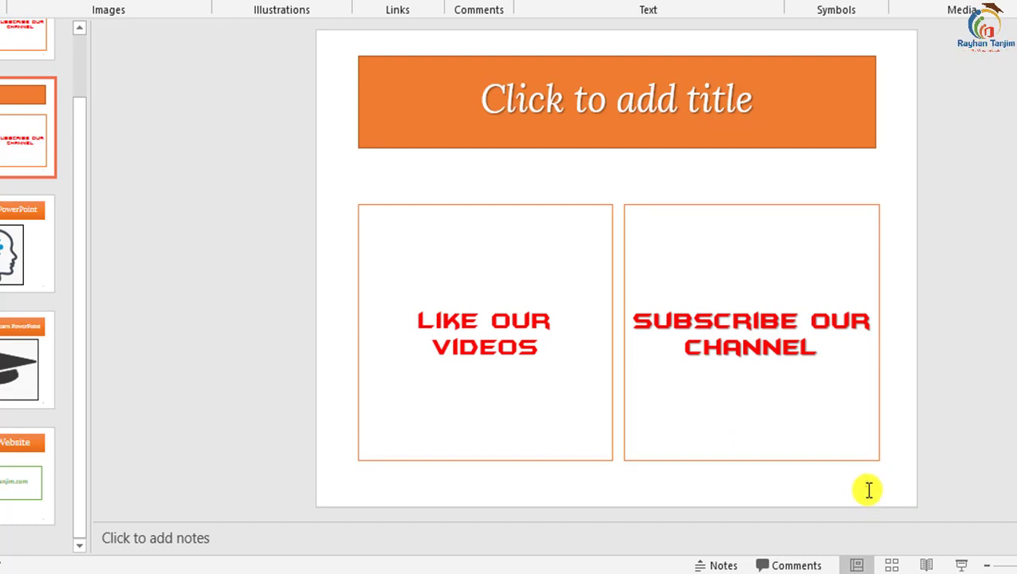
key(Page_Down)
key(Page_Down)
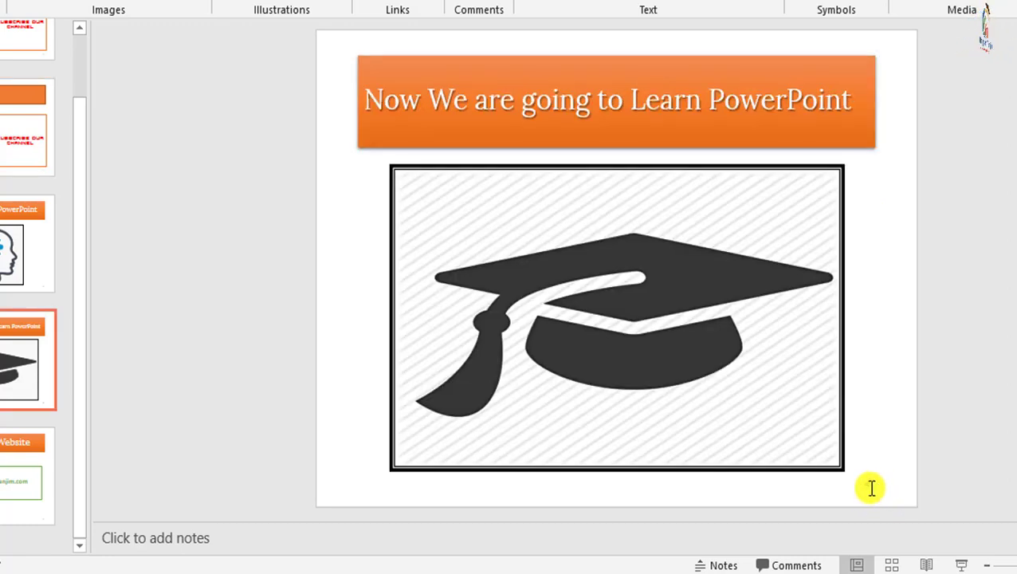
key(Page_Down)
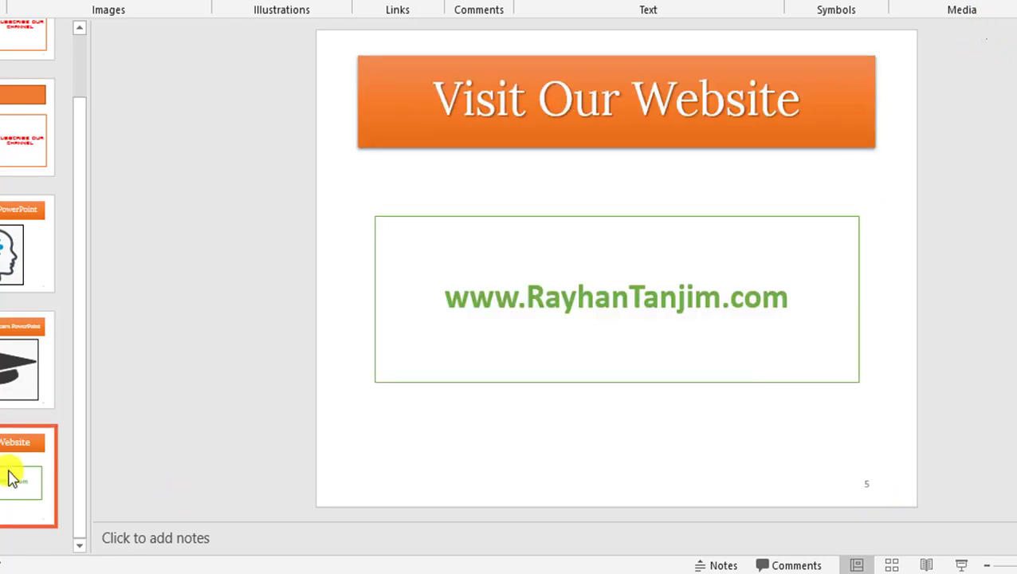
right_click(12, 472)
- Add slide 6 and fill its left content box with an enlarged railway-crossing STOP picture
click(59, 236)
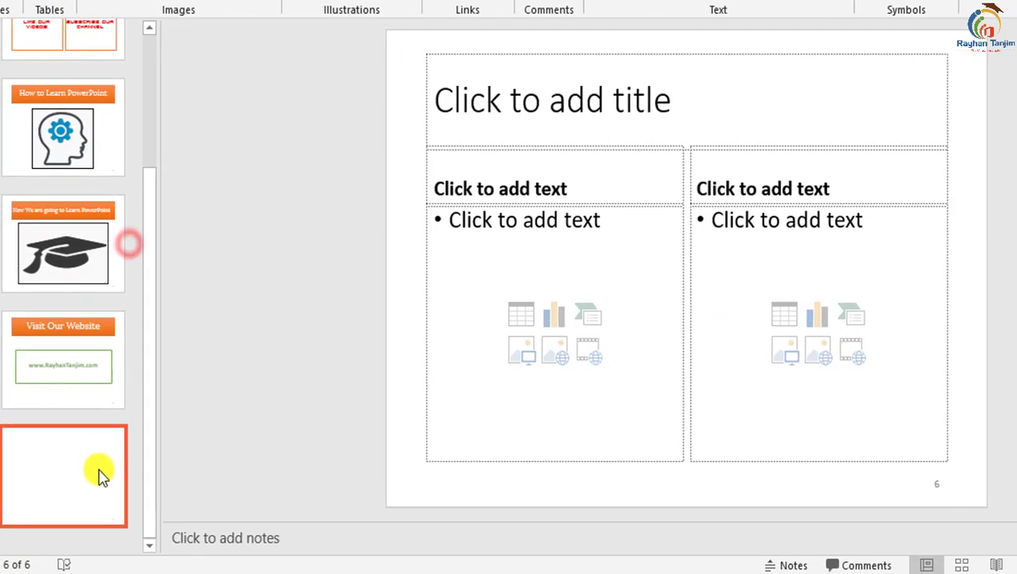
click(76, 476)
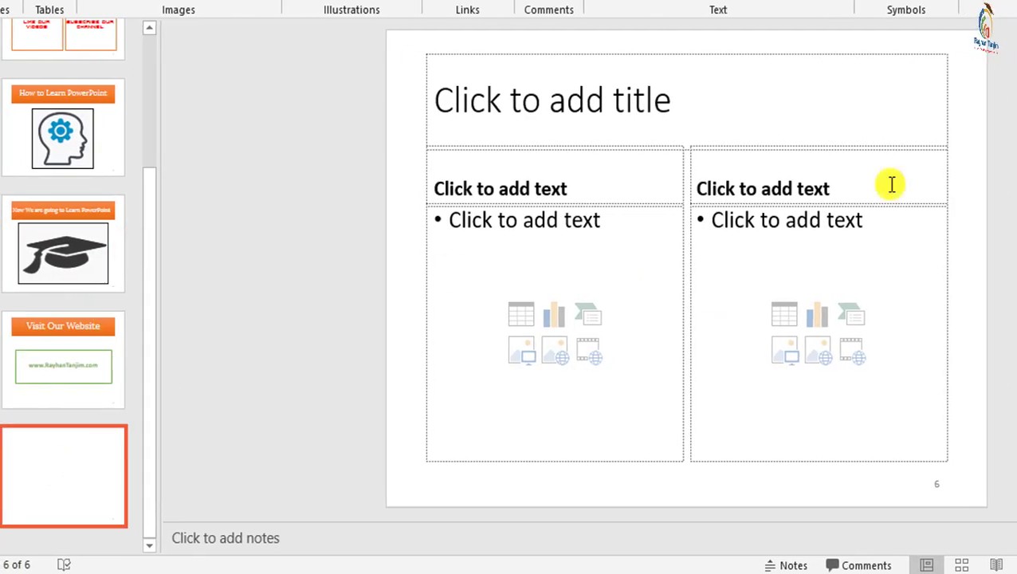
click(520, 351)
double_click(270, 154)
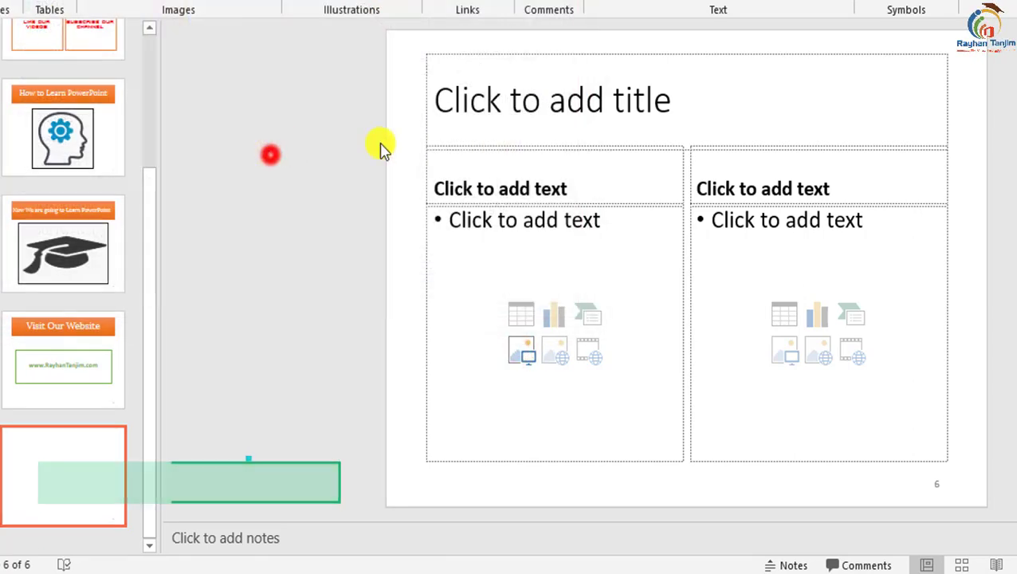
drag(598, 268, 630, 246)
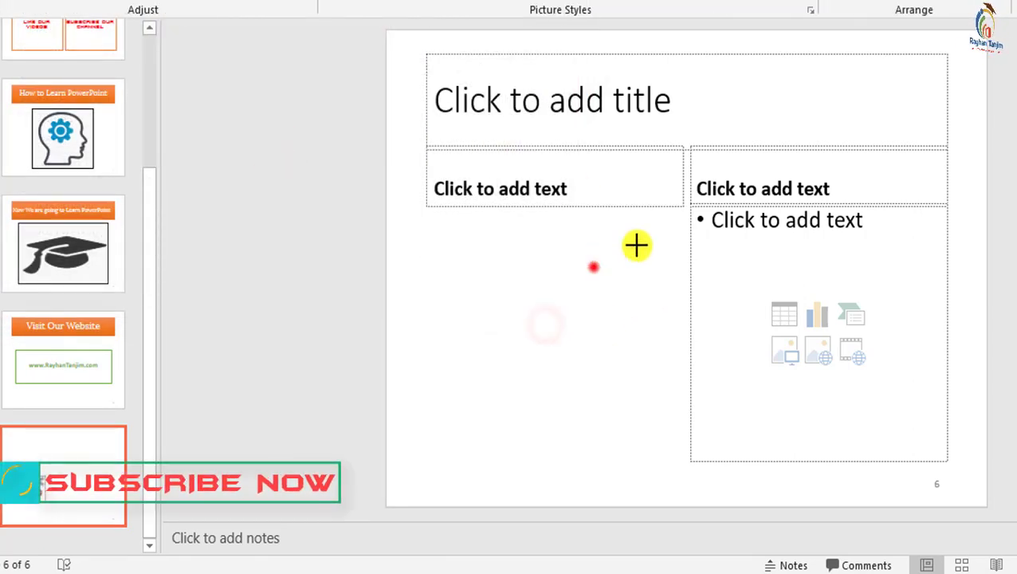
drag(488, 449, 469, 483)
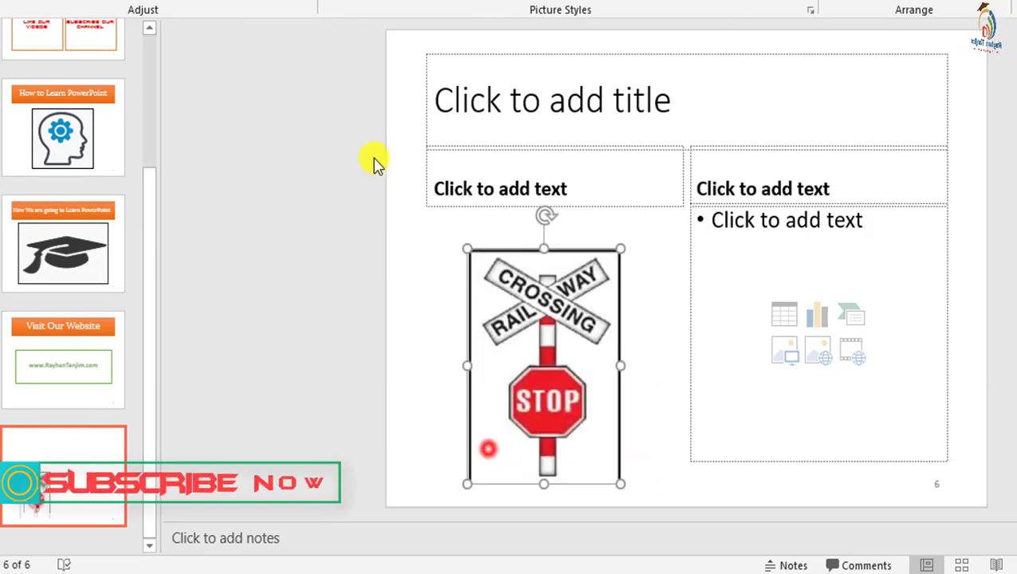
click(436, 315)
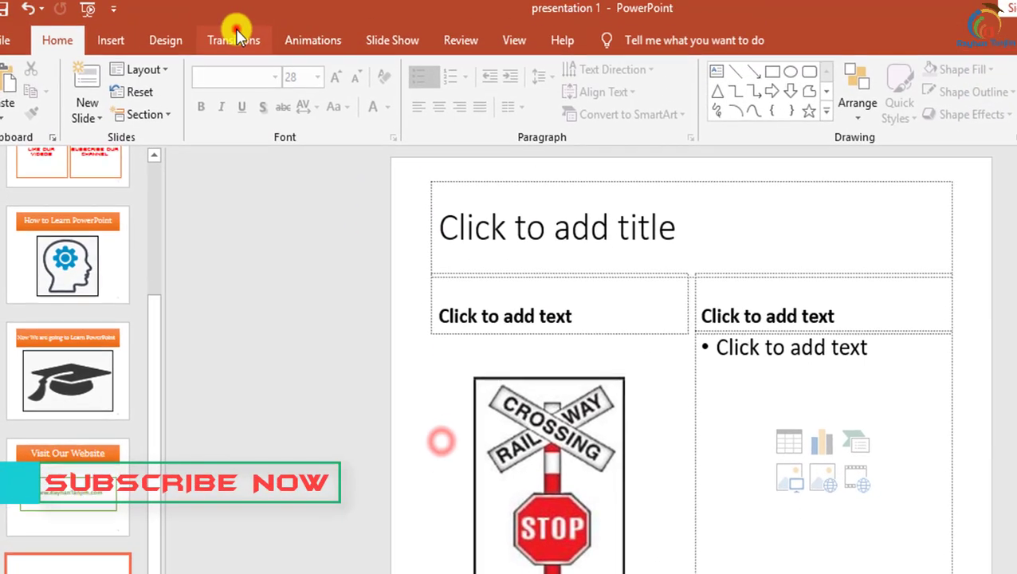
- Run the slide show from slide 5 to watch the Curtains transition into slide 6
click(236, 46)
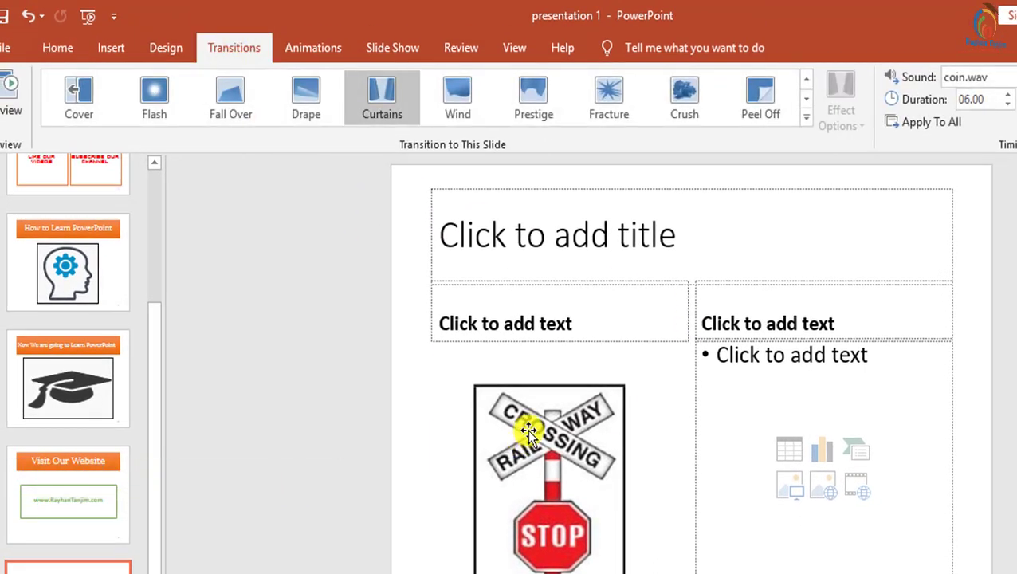
click(108, 391)
click(92, 508)
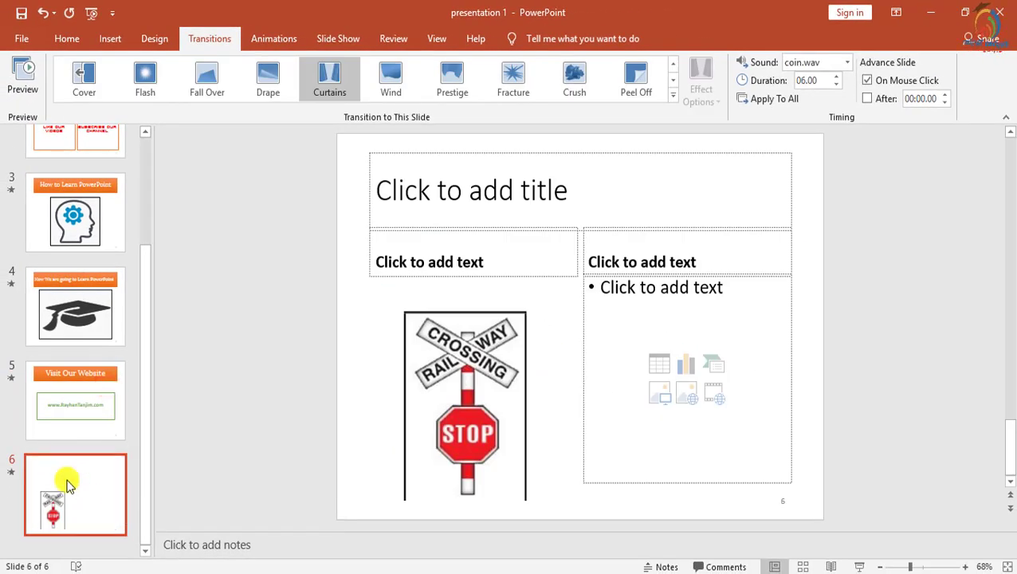
click(82, 397)
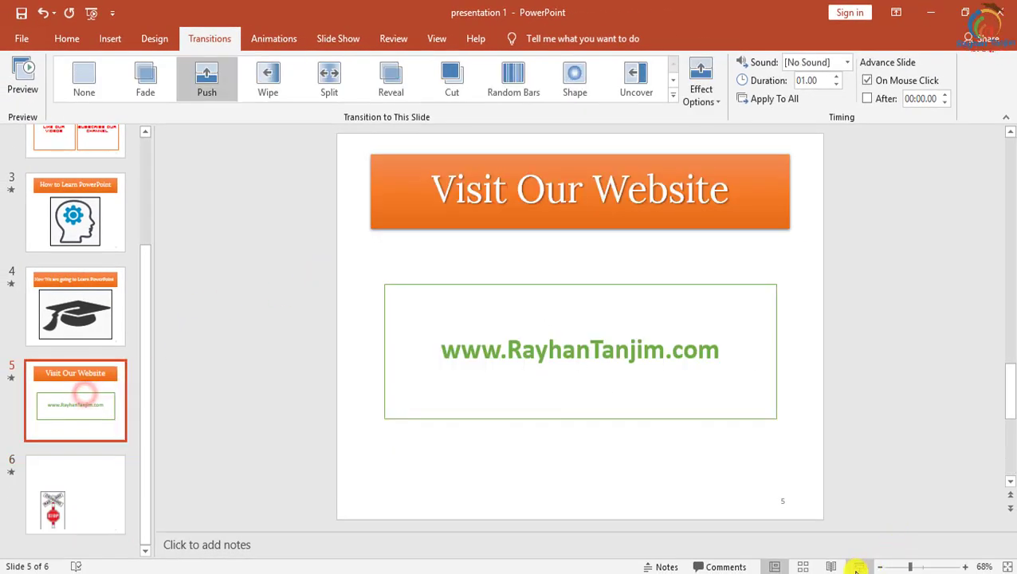
click(856, 566)
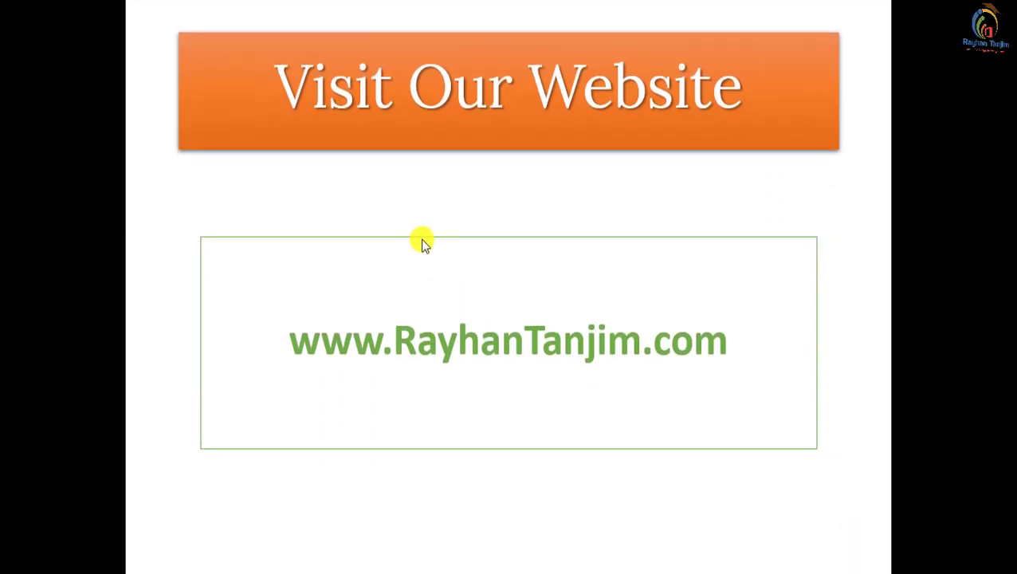
click(659, 288)
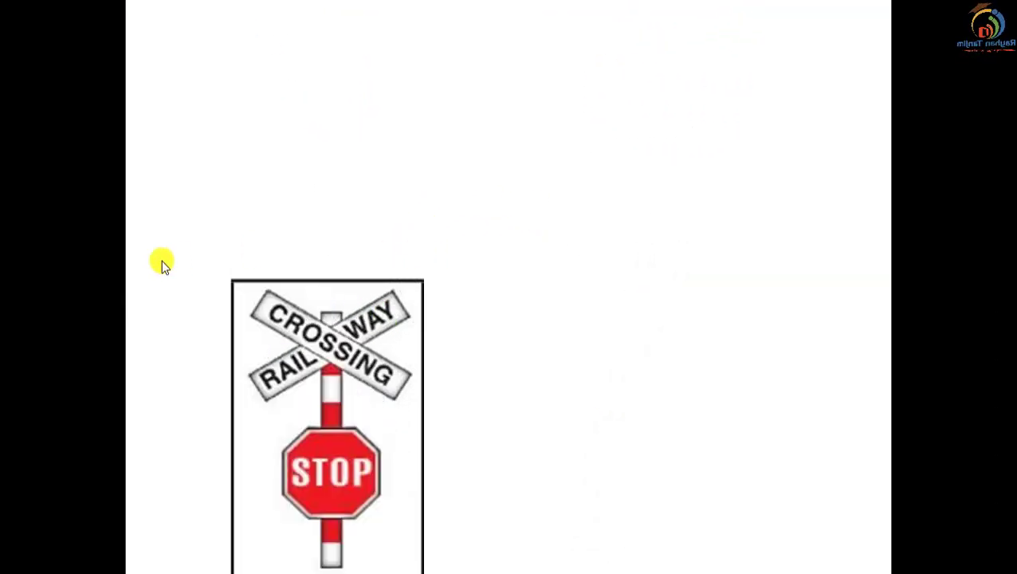
key(Escape)
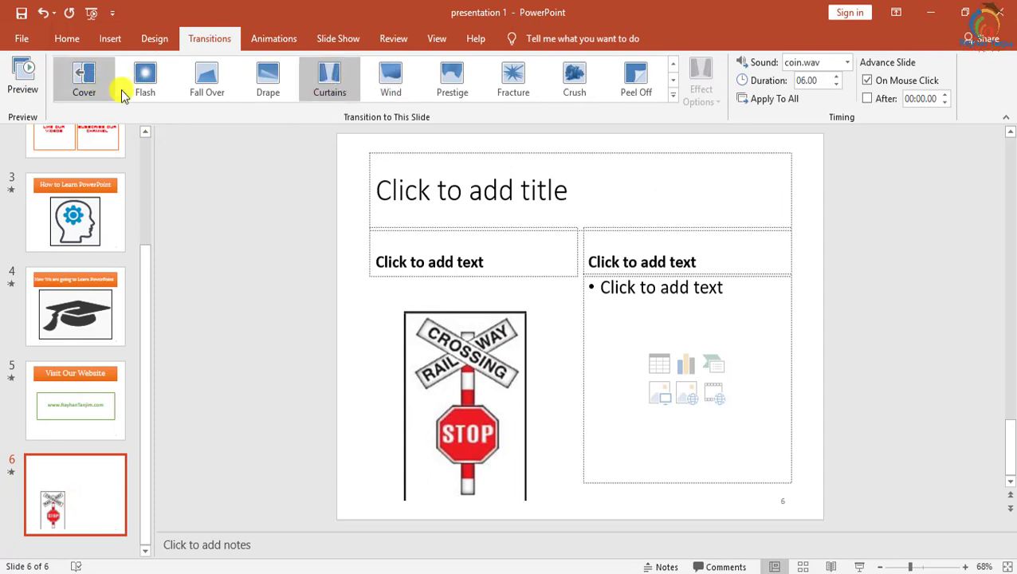
- Apply a Fade transition to slide 6 and preview it in a show from slide 5
click(674, 64)
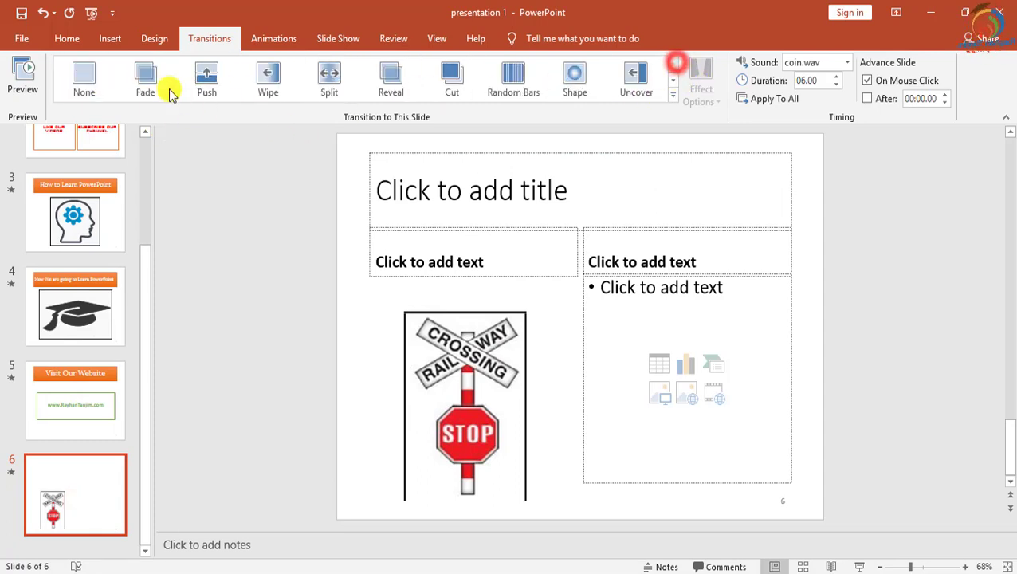
click(147, 80)
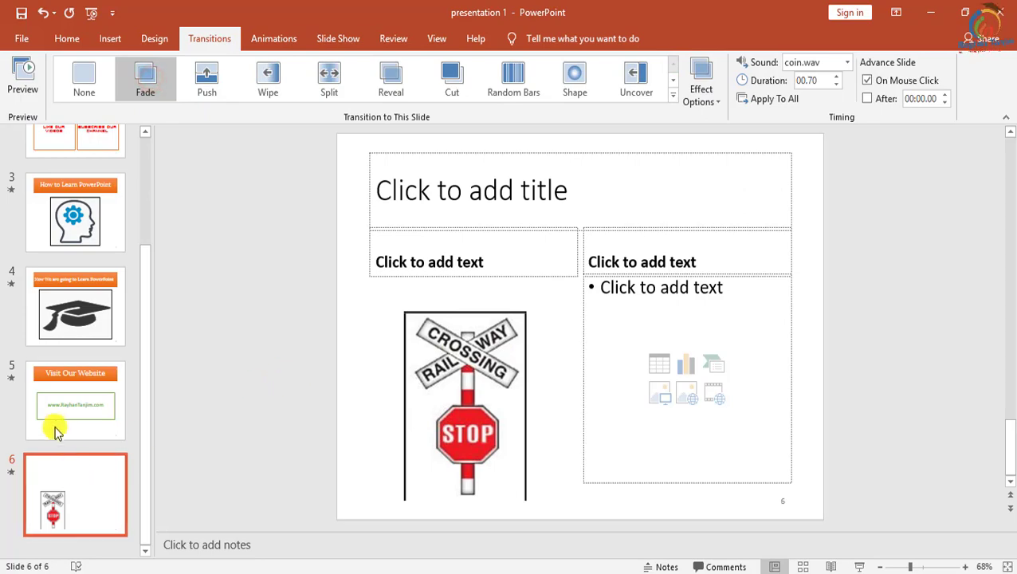
click(60, 413)
click(859, 566)
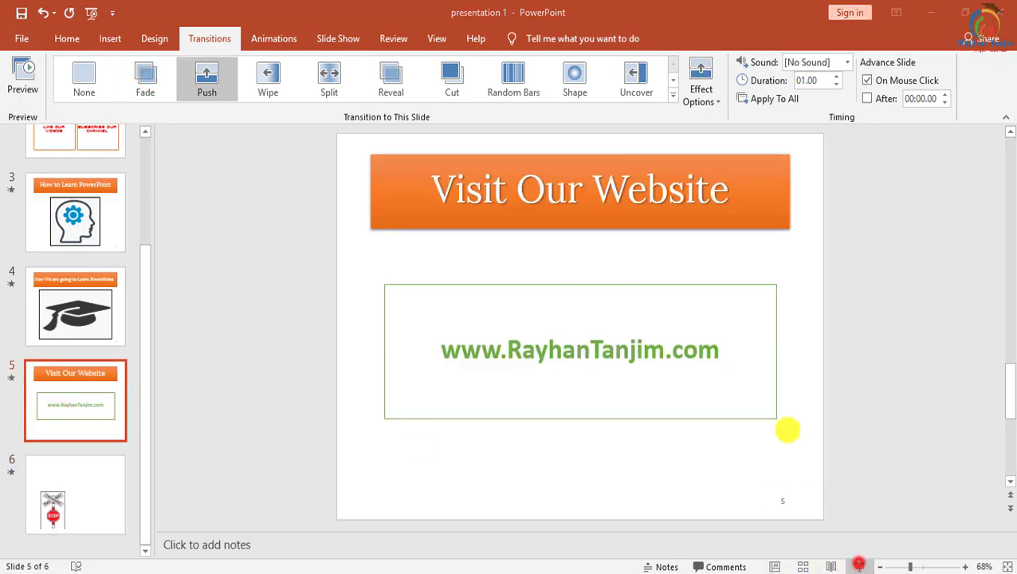
key(Left)
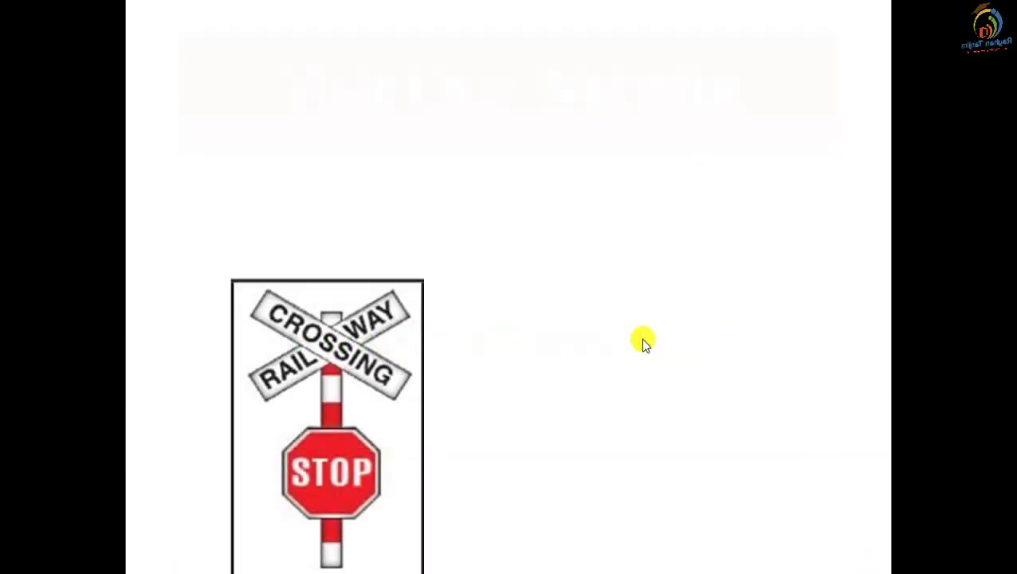
click(421, 304)
key(Left)
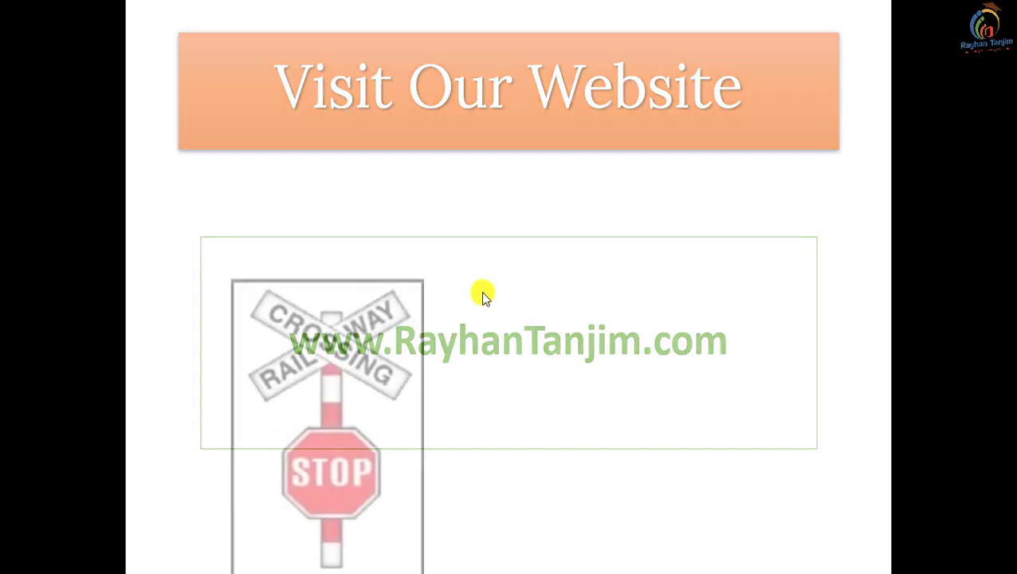
key(Escape)
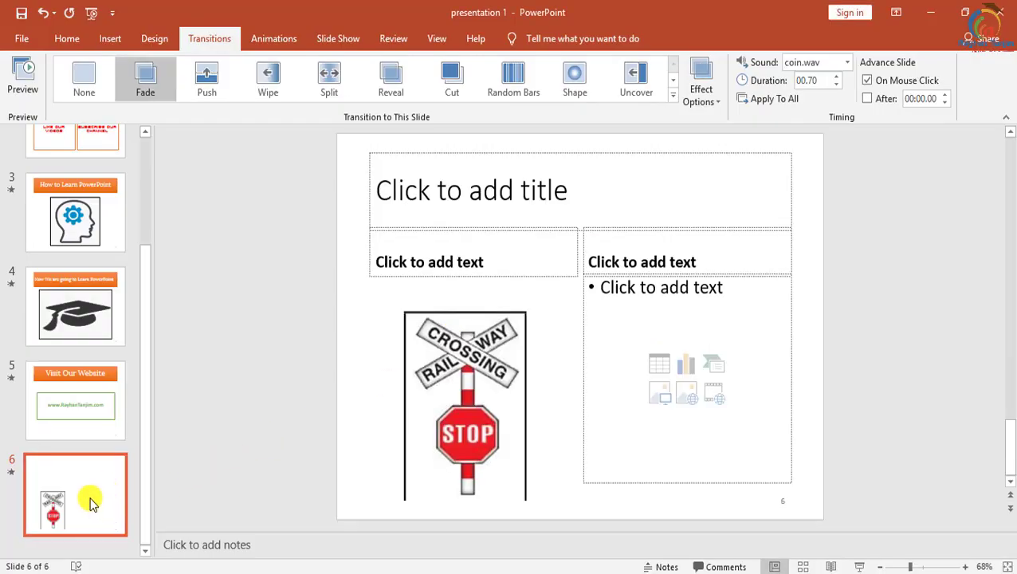
- Switch slide 6 to the Split transition and preview it from slide 5
click(345, 94)
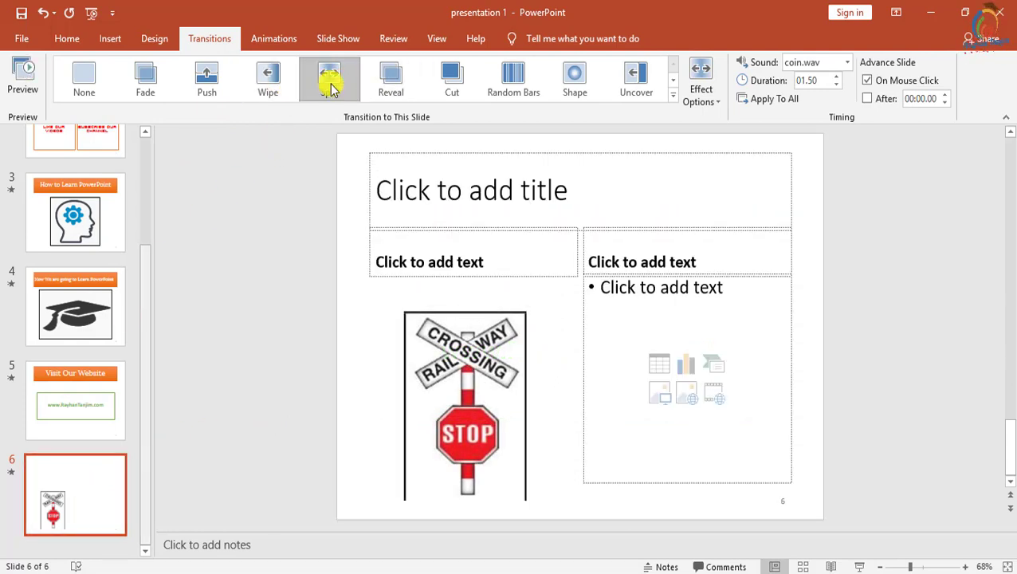
click(93, 401)
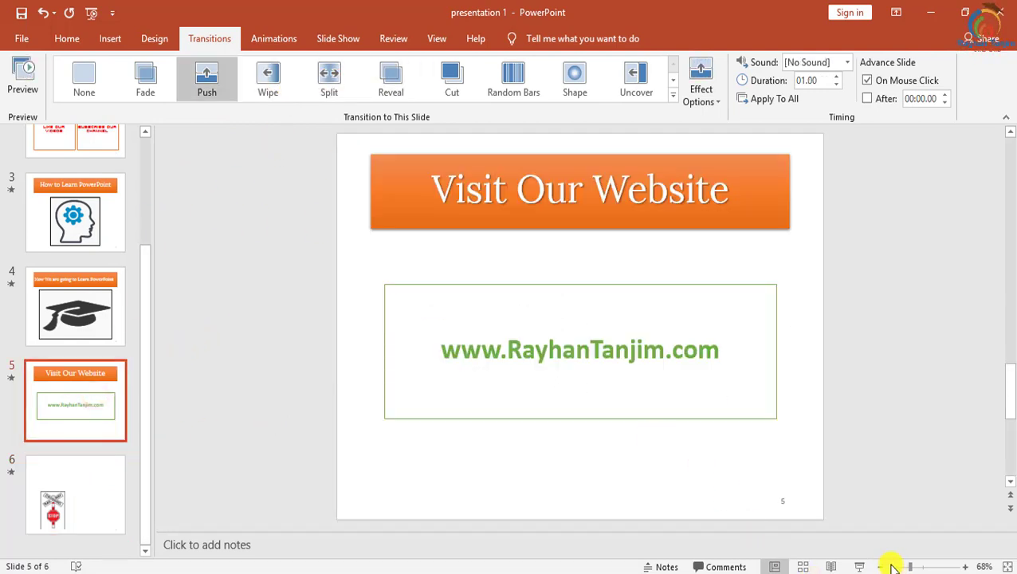
click(859, 566)
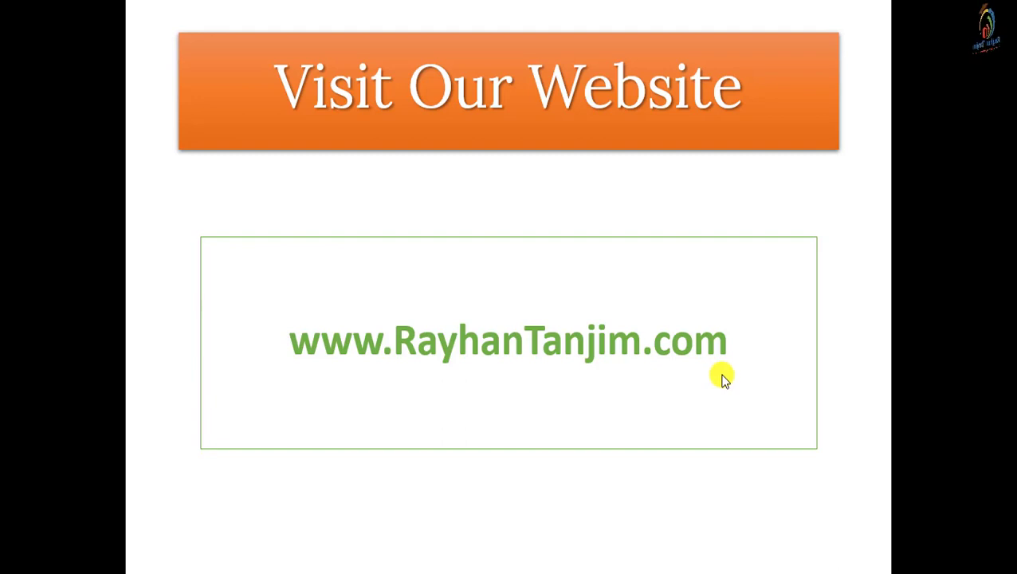
click(721, 379)
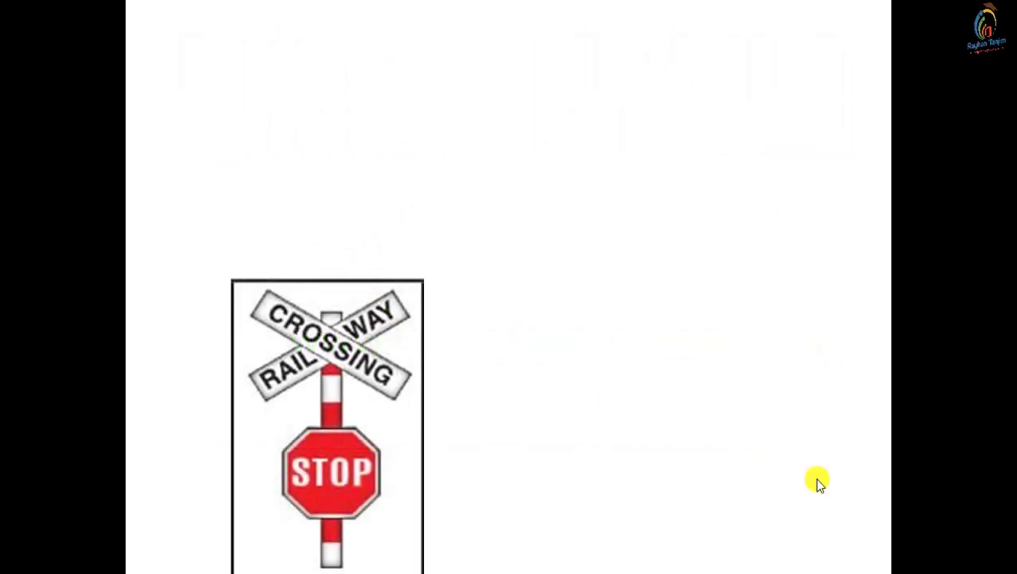
key(Escape)
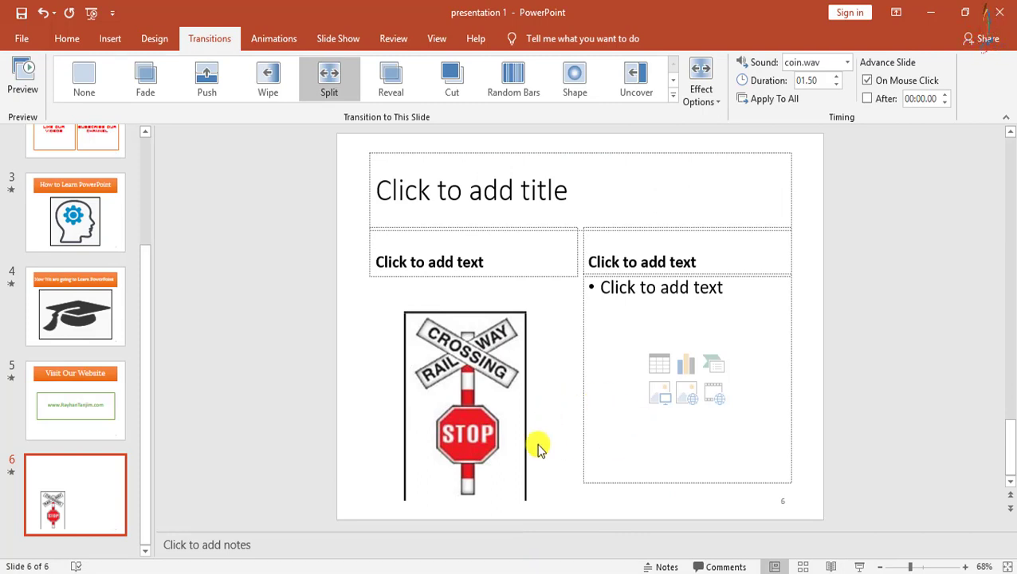
click(439, 397)
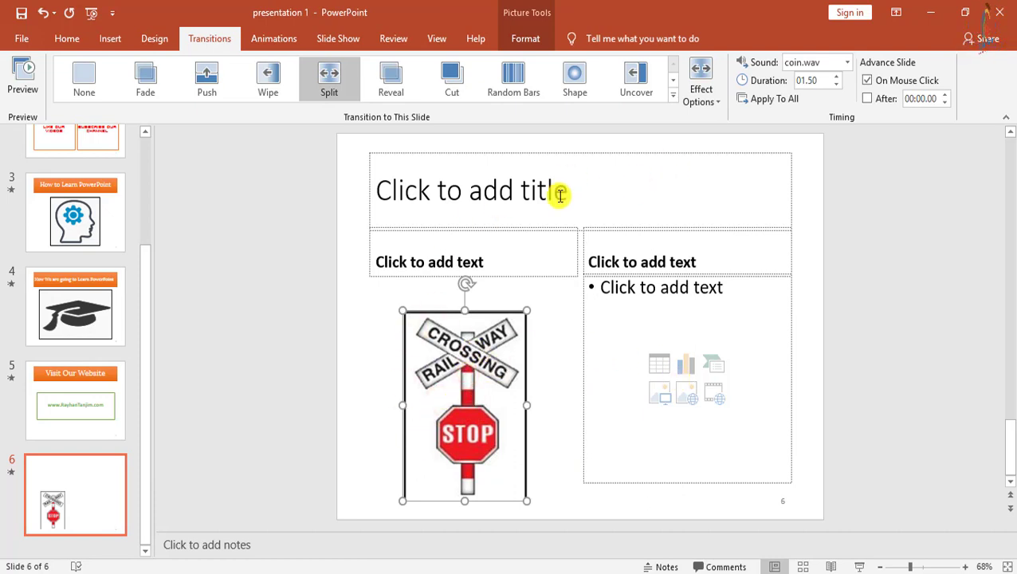
- Give the railway-crossing picture a Fly In animation and preview it in a show from slide 5
click(279, 42)
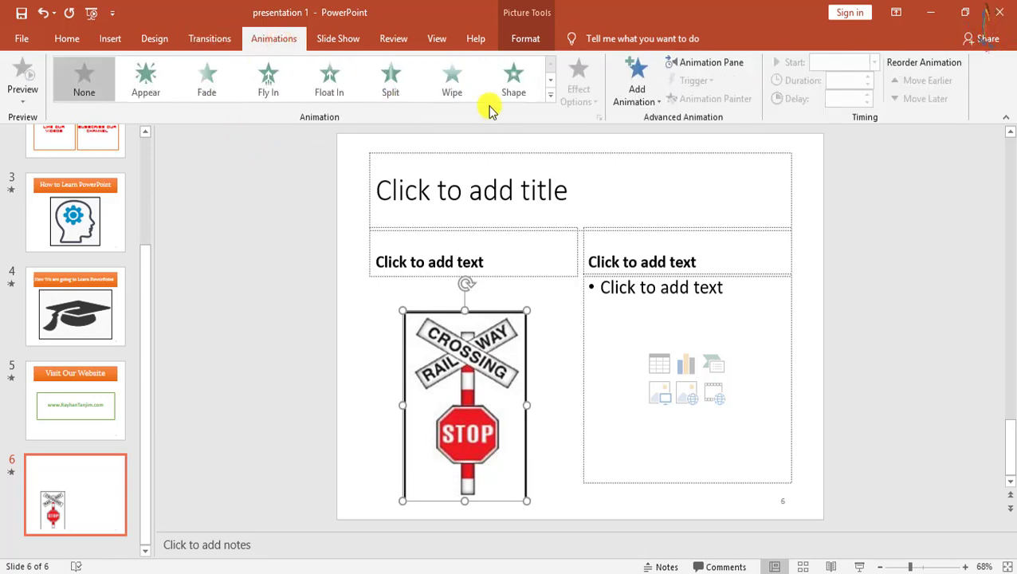
click(147, 83)
click(271, 80)
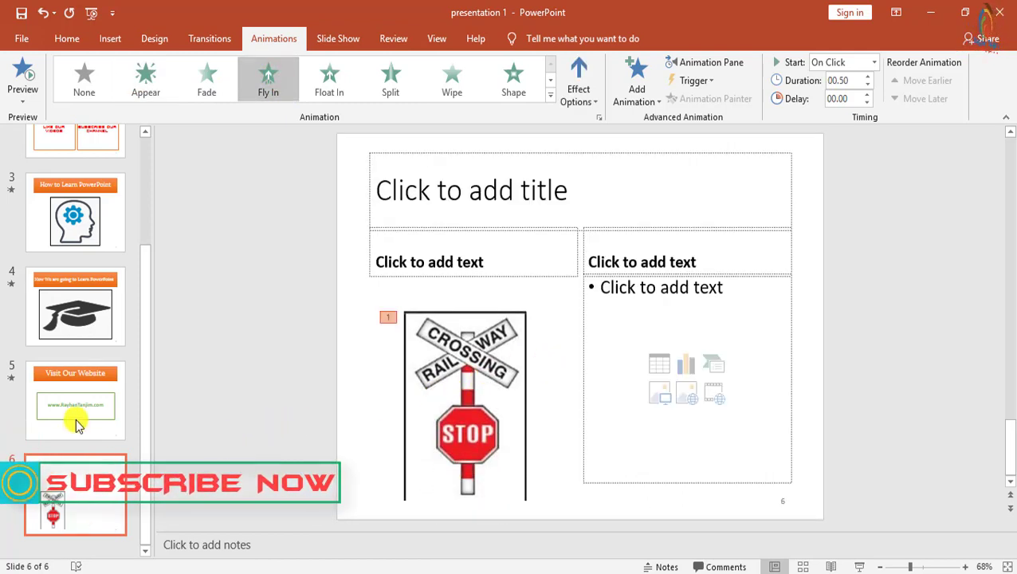
click(75, 395)
click(860, 567)
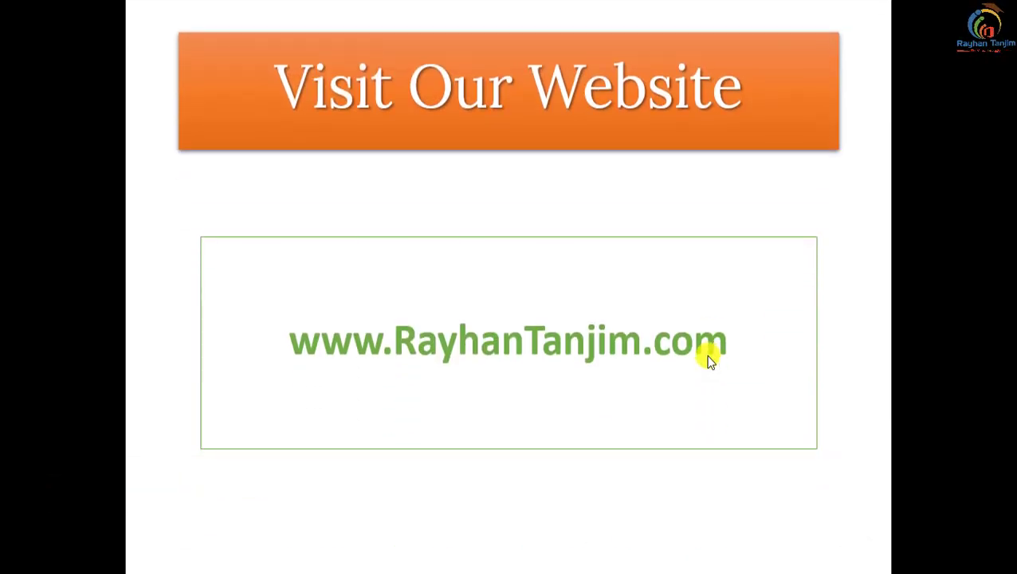
click(709, 360)
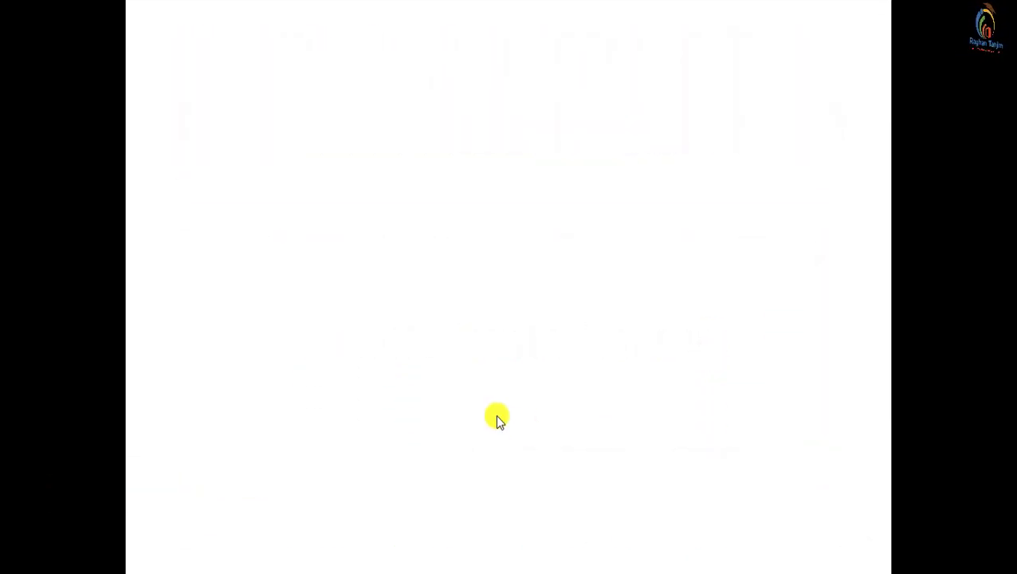
click(552, 198)
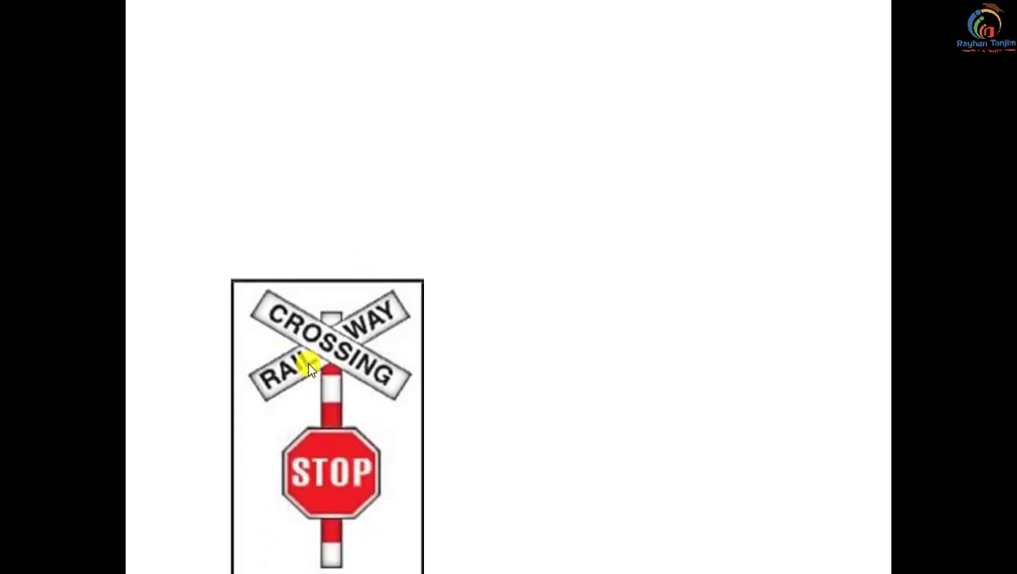
key(Escape)
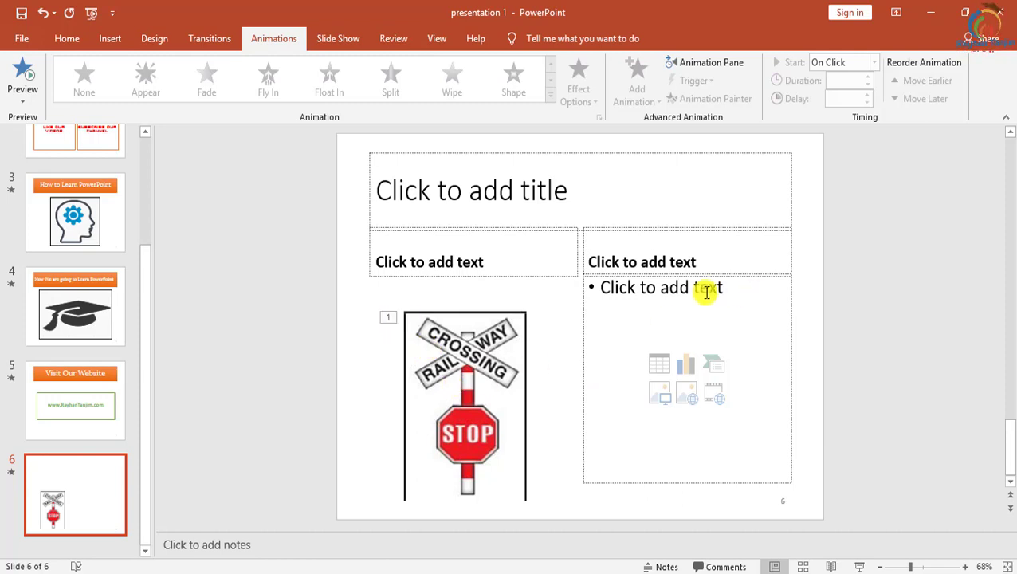
- Enter 'Man is Mortal' in slide 6's title placeholder and deselect it
click(74, 39)
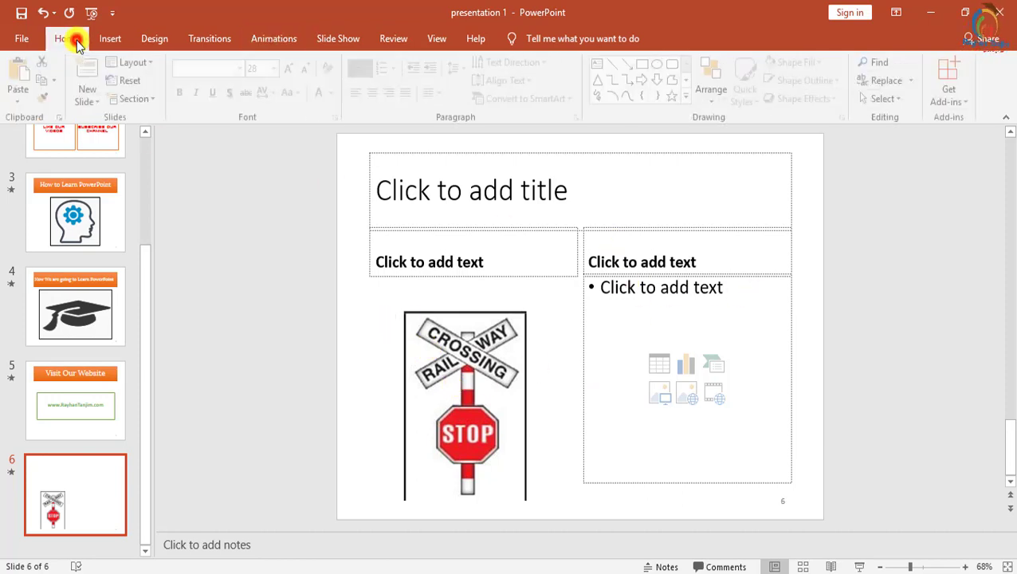
click(630, 192)
text(Man is Mortal)
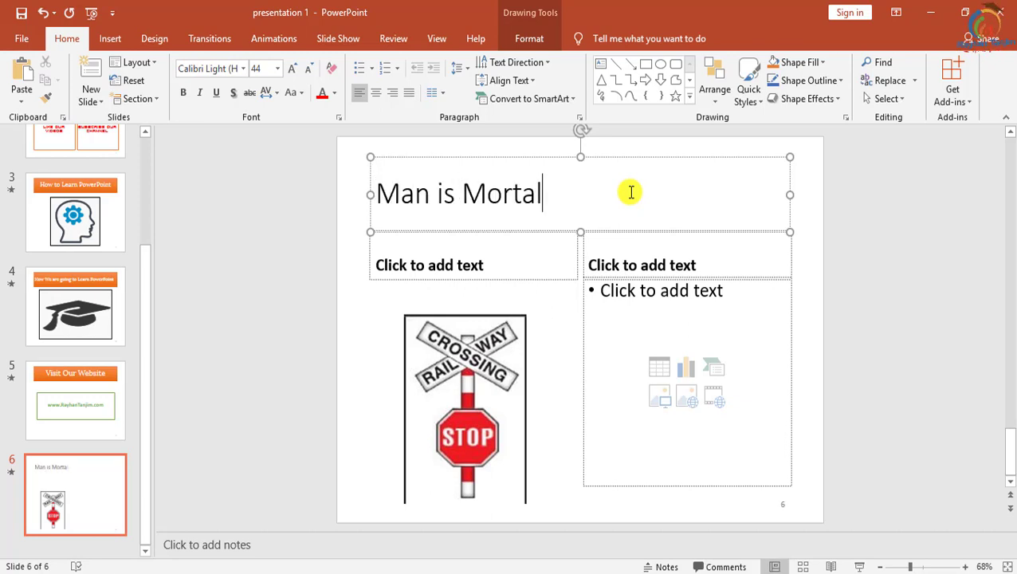
click(565, 352)
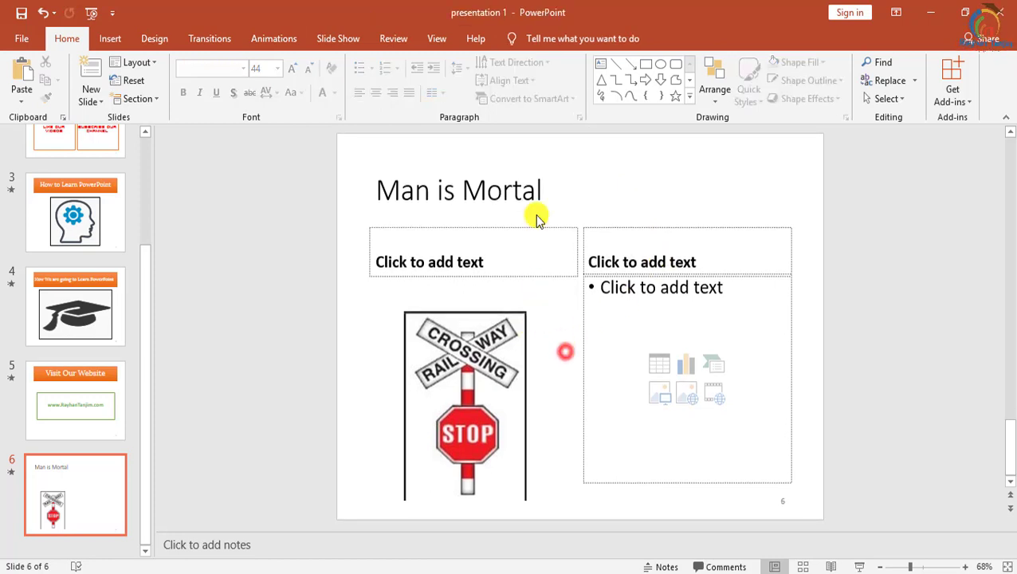
- Select the title and change its case to UPPERCASE, then lowercase
drag(548, 198, 374, 194)
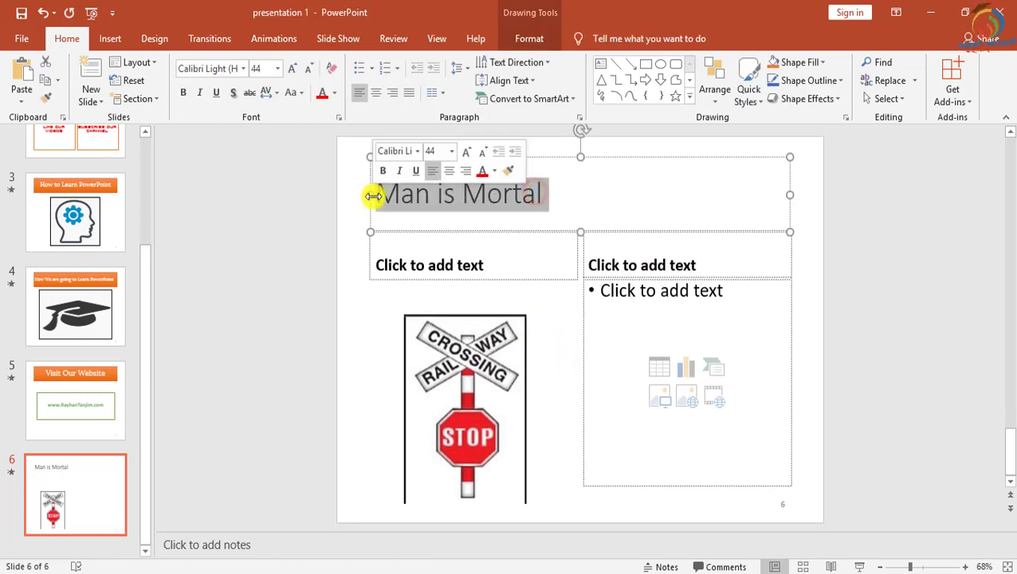
click(304, 93)
click(316, 151)
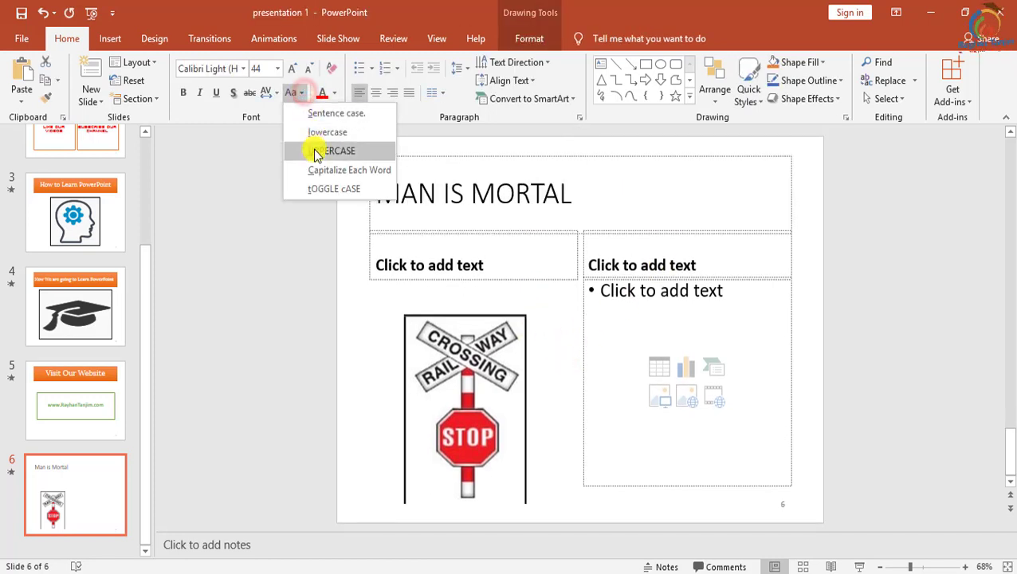
click(317, 152)
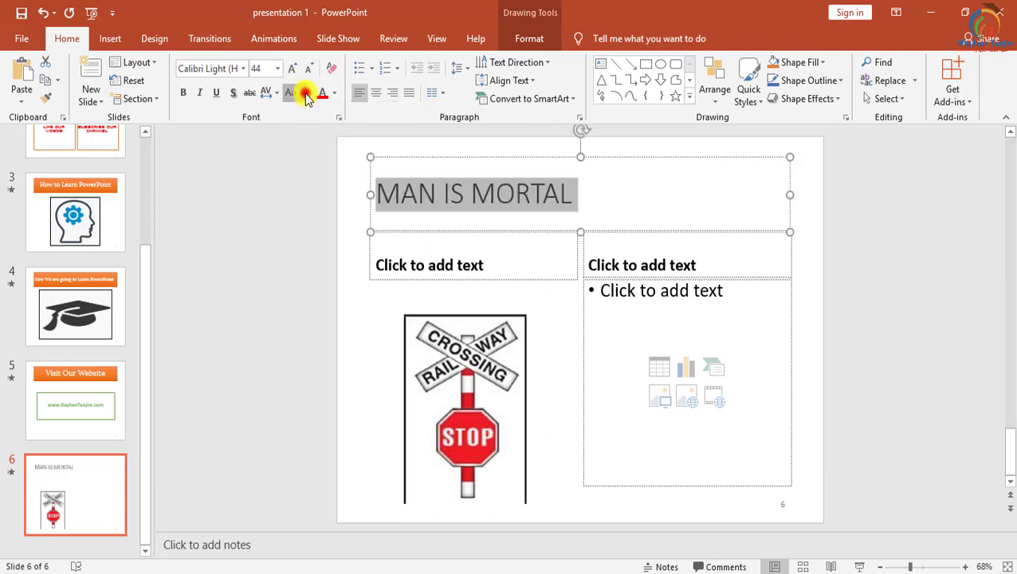
click(302, 93)
click(311, 132)
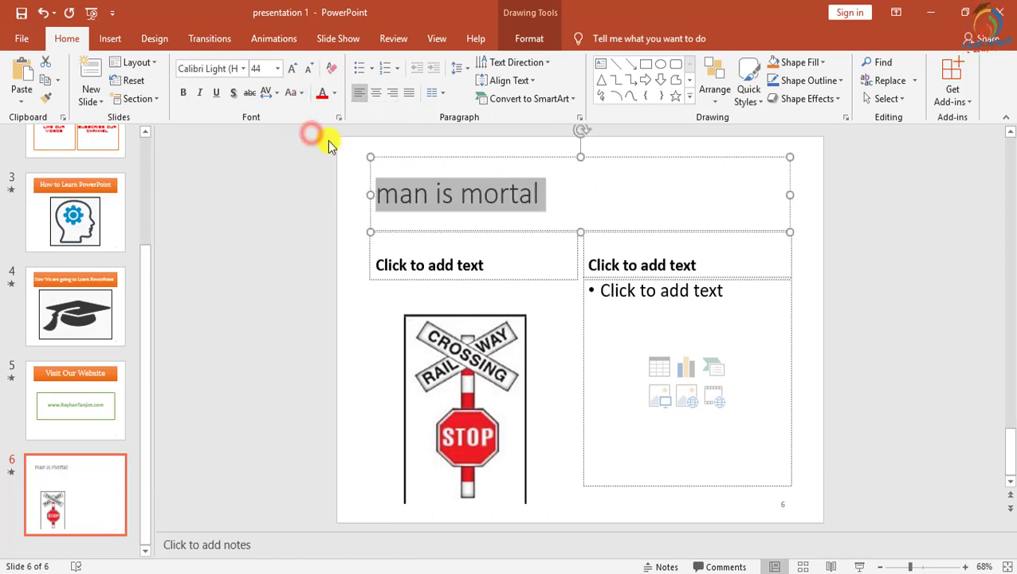
- Apply Capitalize Each Word, then tOGGLE cASE so the title reads 'mAN iS mORTAL'
click(303, 92)
click(314, 168)
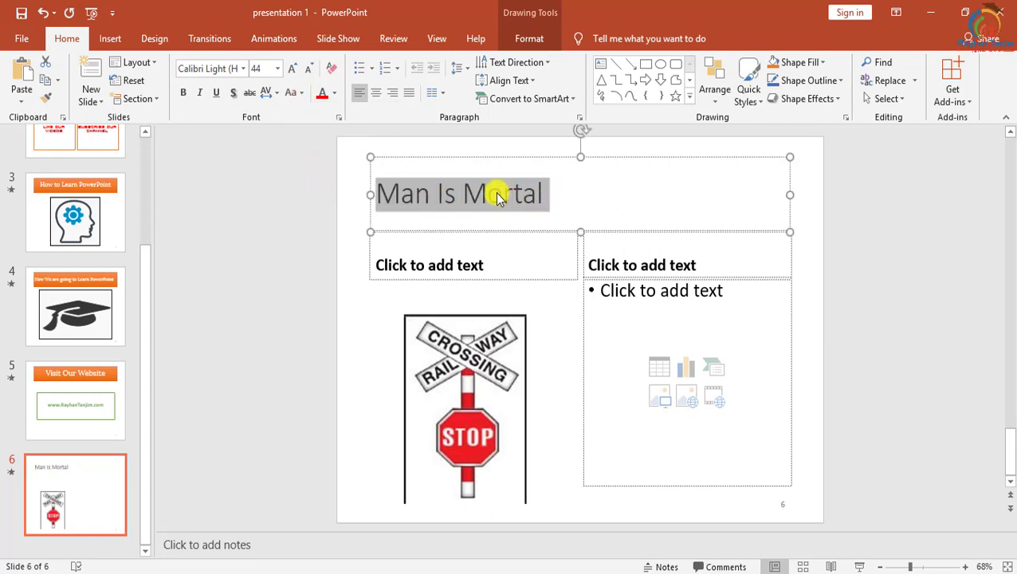
click(303, 93)
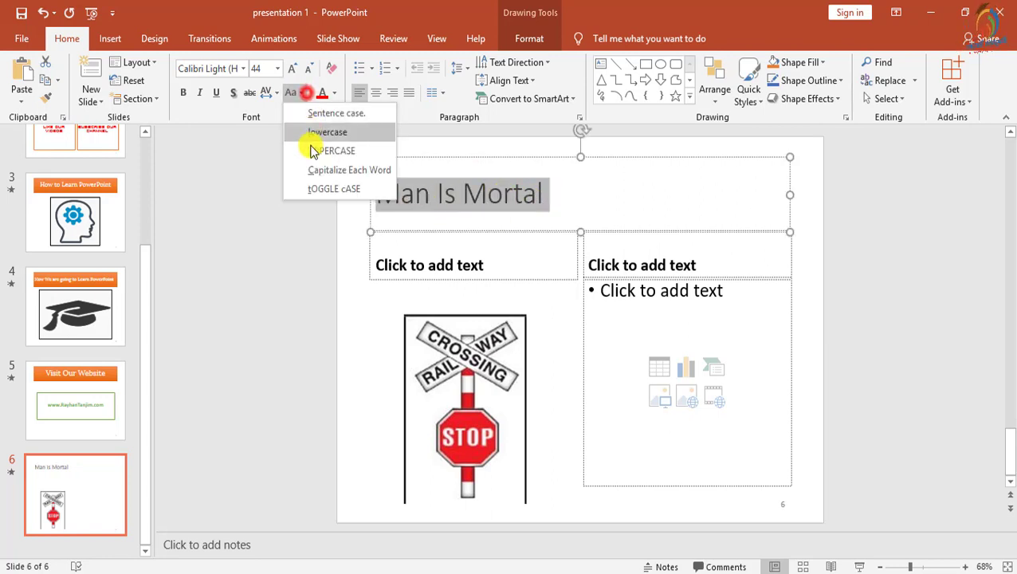
click(315, 189)
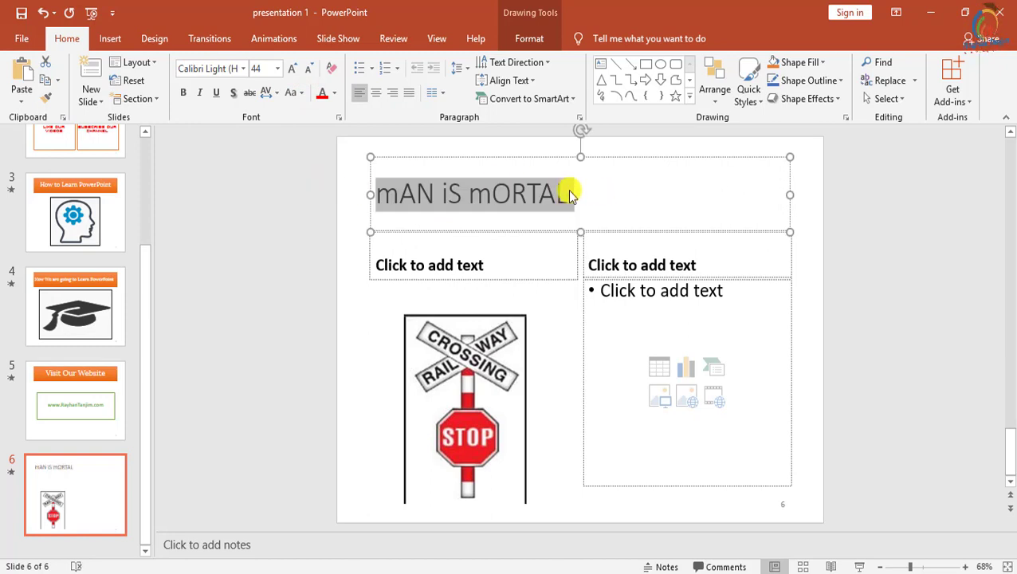